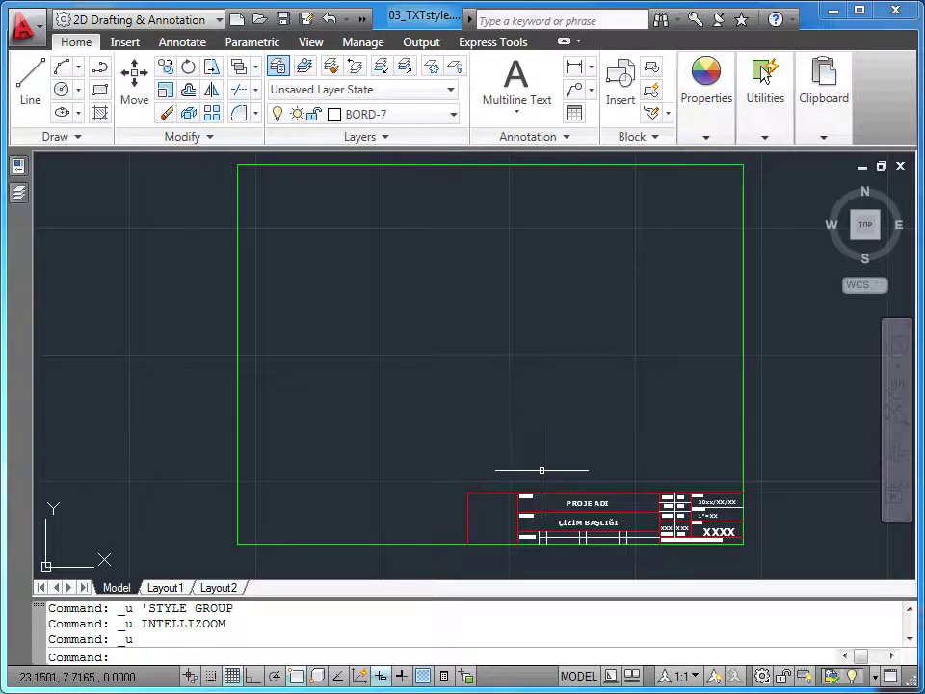
Step: Zoom in and pan so the title block sits centred and fills the view
{"action": "scroll", "coordinate": [593, 533], "scroll_direction": "up", "scroll_amount": 5}
{"action": "mouse_move", "coordinate": [555, 485]}
{"action": "middle_mouse_down"}
{"action": "mouse_move", "coordinate": [413, 365]}
{"action": "mouse_move", "coordinate": [387, 391]}
{"action": "middle_mouse_up"}
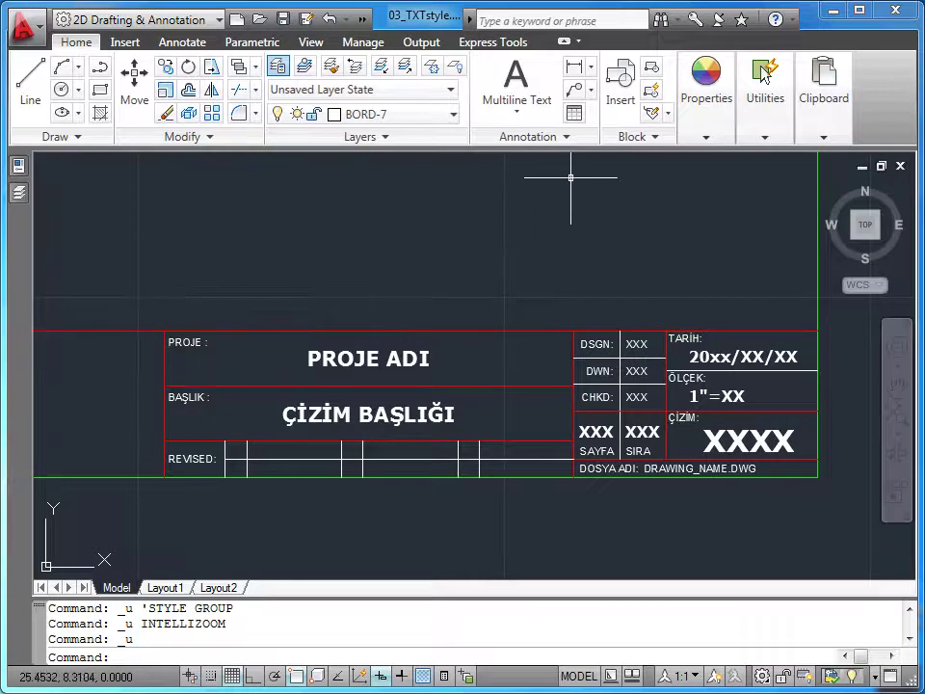
Step: Expand the Annotation panel to reveal the style dropdowns, all showing Standard
{"action": "left_click", "coordinate": [579, 140]}
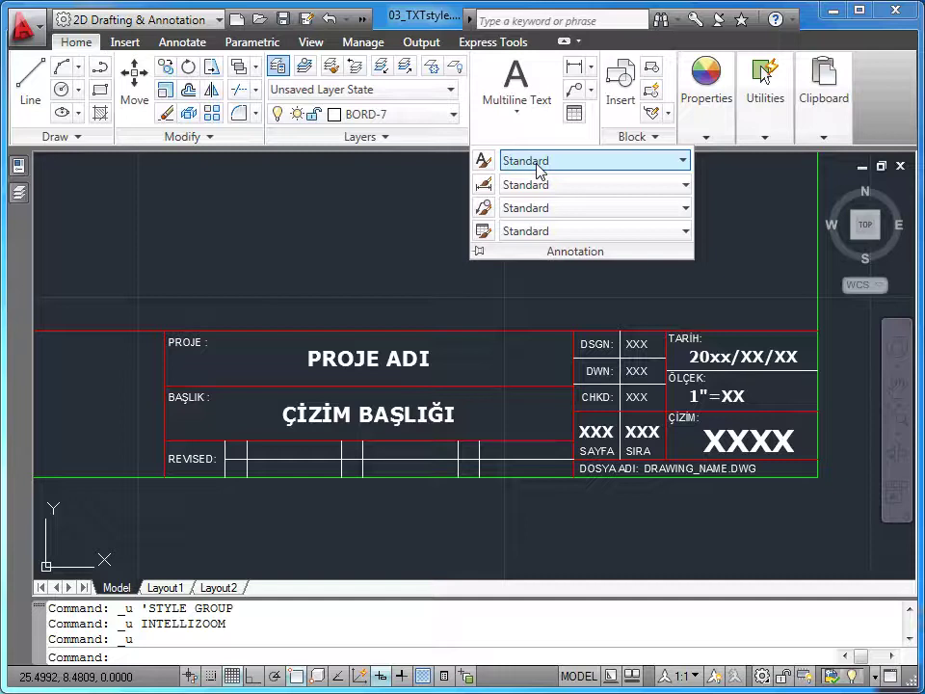
Step: Open the Text Style dialog and compare Standard with Titles (Verdana Kalın, height 0.2000)
{"action": "left_click", "coordinate": [485, 164]}
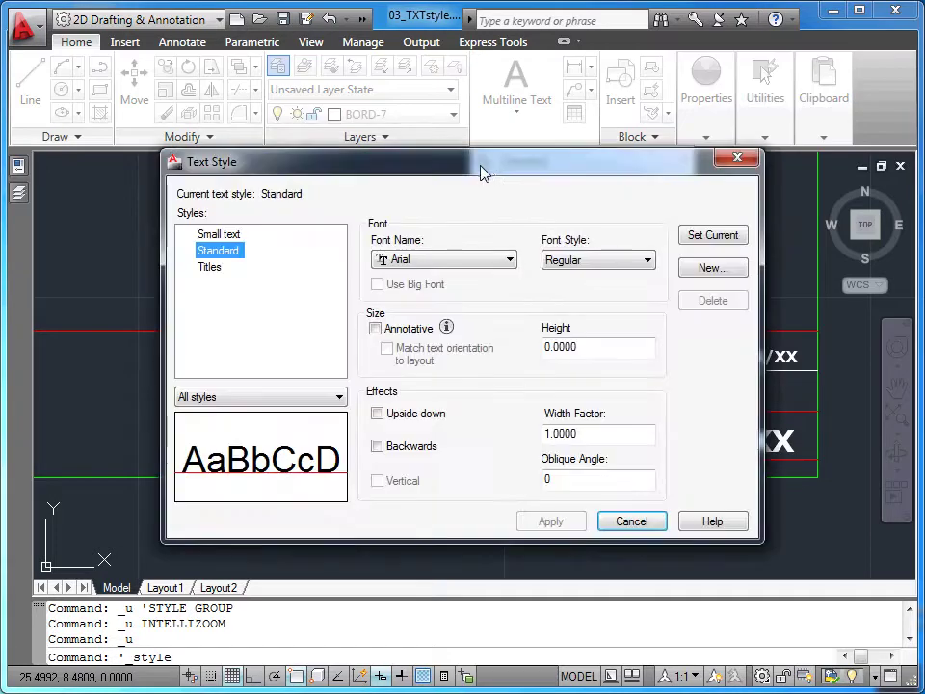
{"action": "left_click_drag", "start_coordinate": [484, 172], "coordinate": [475, 180]}
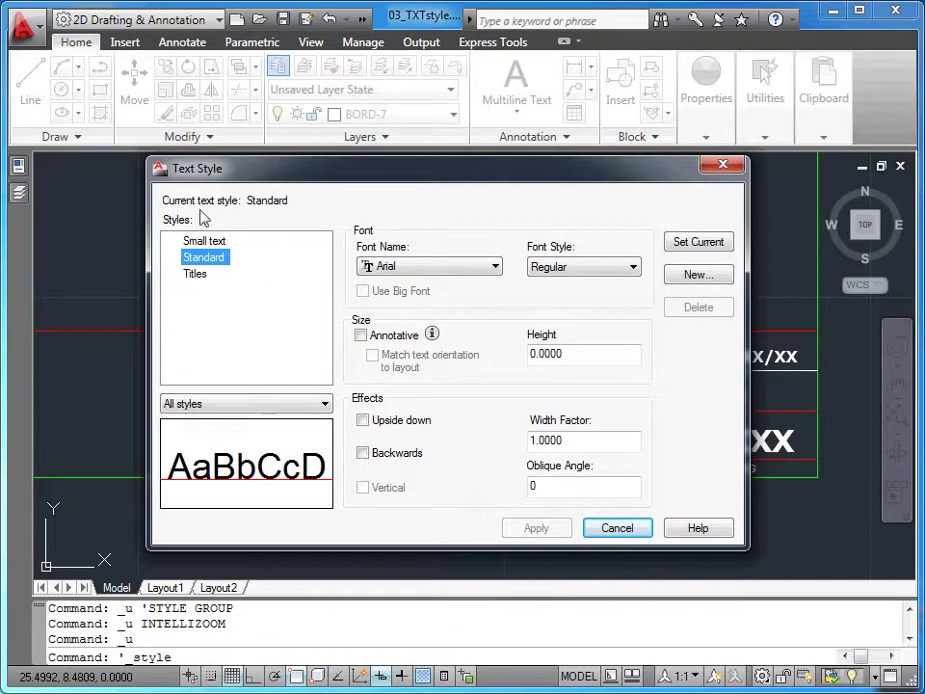
{"action": "left_click", "coordinate": [176, 252]}
{"action": "left_click", "coordinate": [193, 276]}
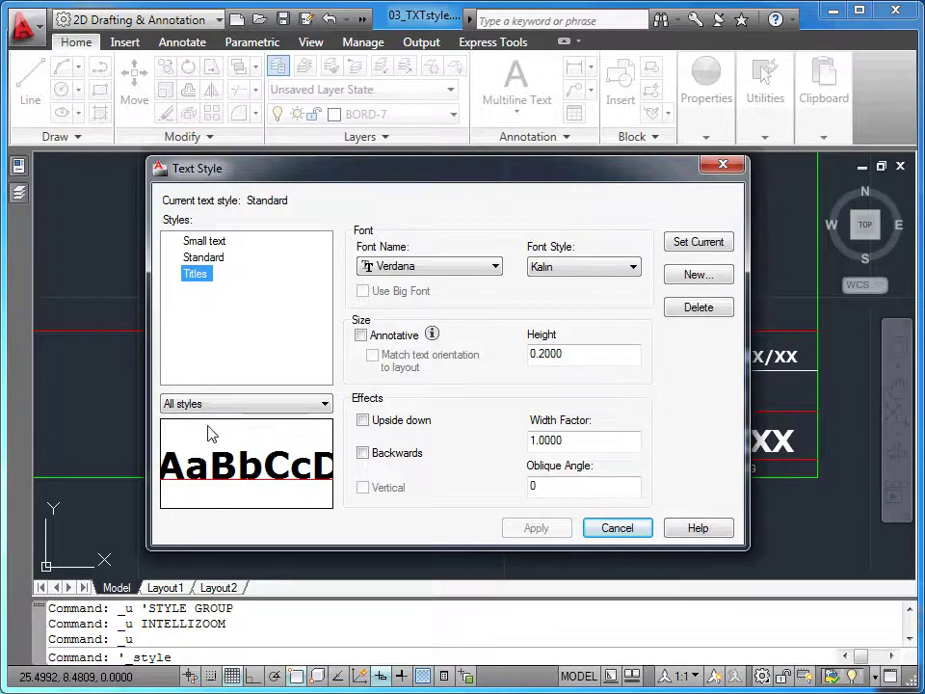
{"action": "left_click", "coordinate": [201, 258]}
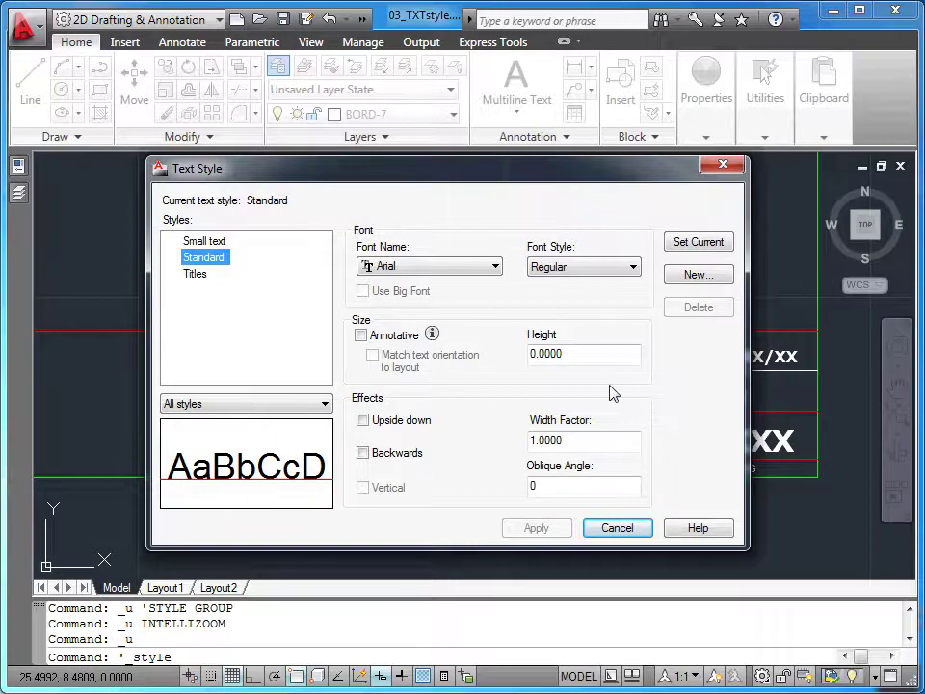
{"action": "left_click", "coordinate": [197, 275]}
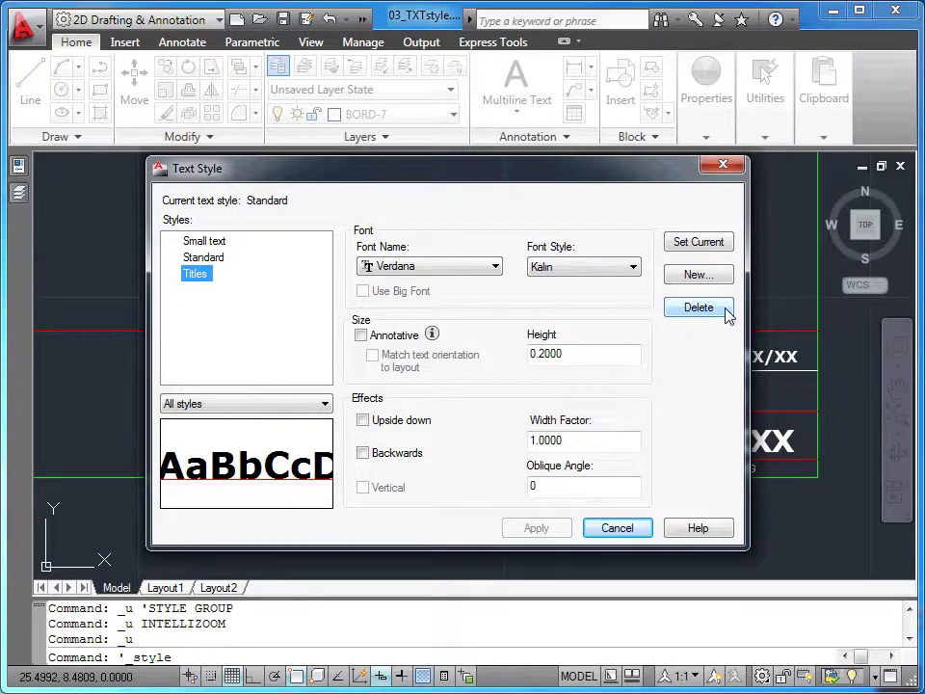
Step: Add a new text style named 'general notes'
{"action": "left_click", "coordinate": [698, 276]}
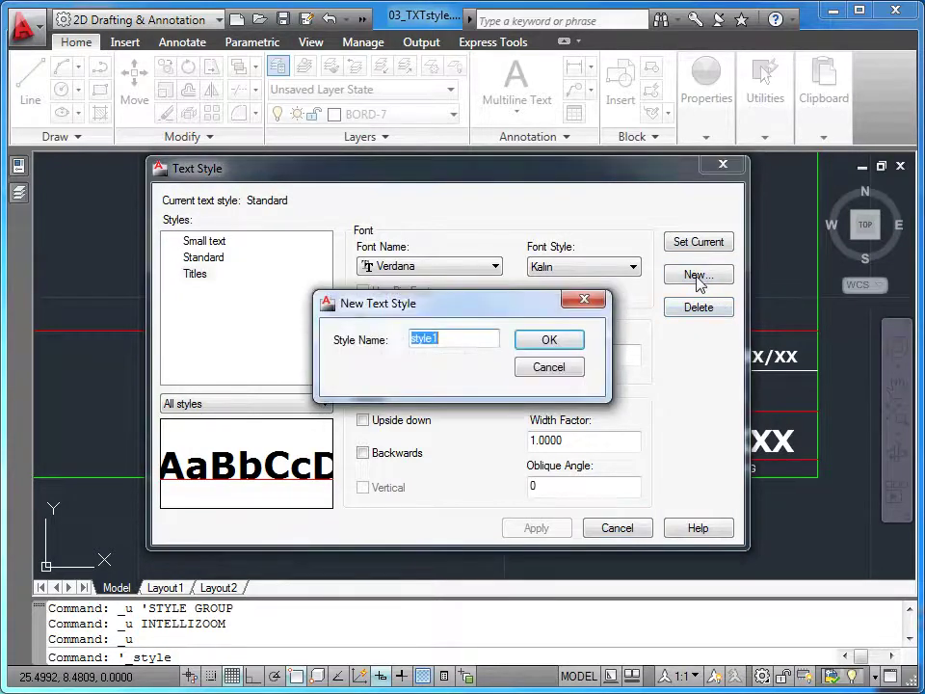
{"action": "type", "text": "general notes"}
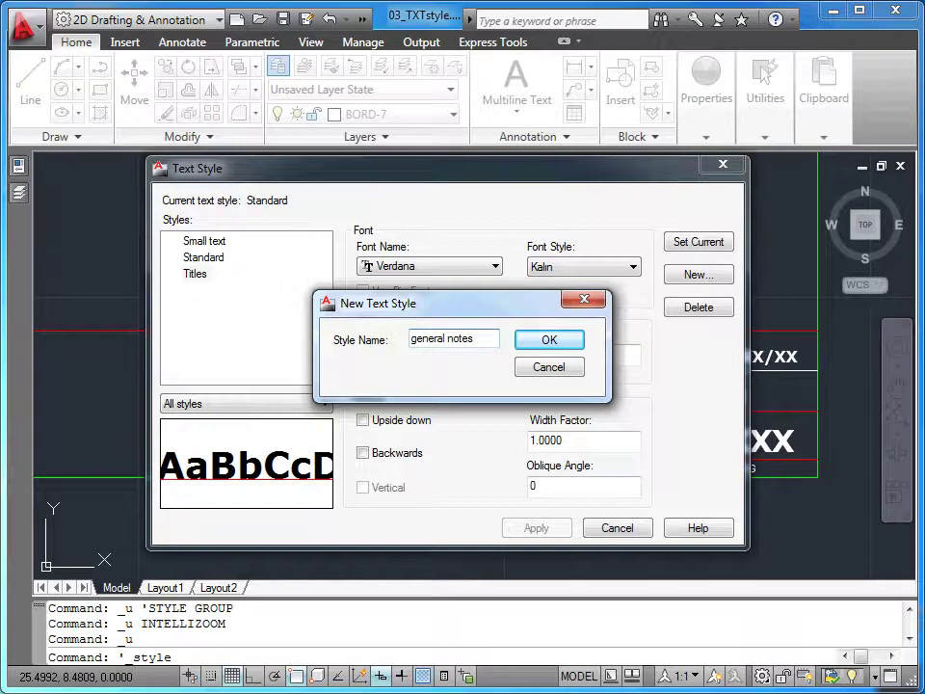
{"action": "left_click", "coordinate": [578, 345]}
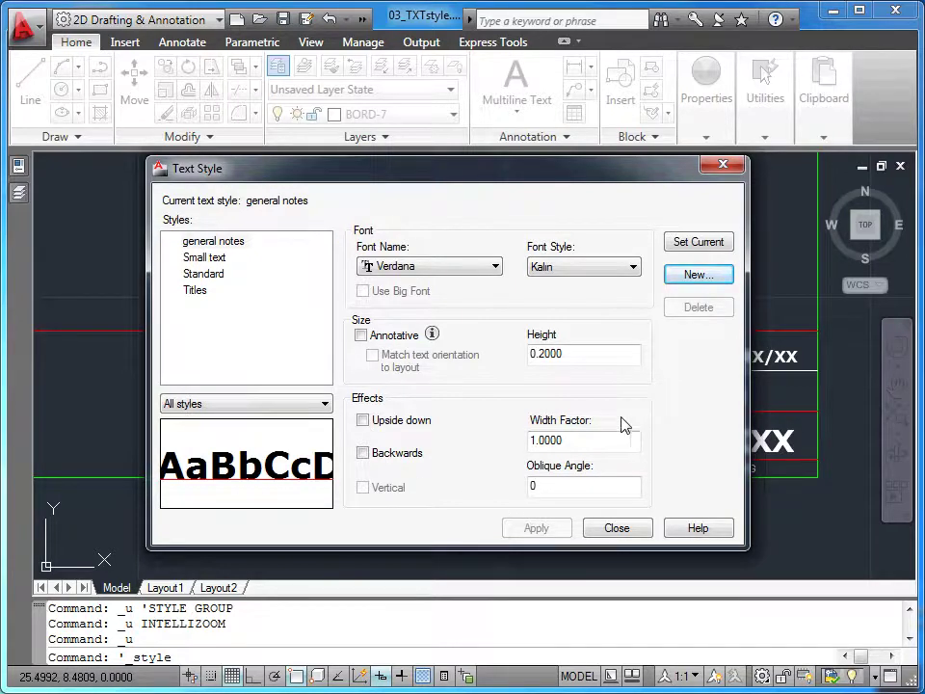
Step: Pick simplex.shx from the Font Name list for the general notes style
{"action": "left_click", "coordinate": [495, 274]}
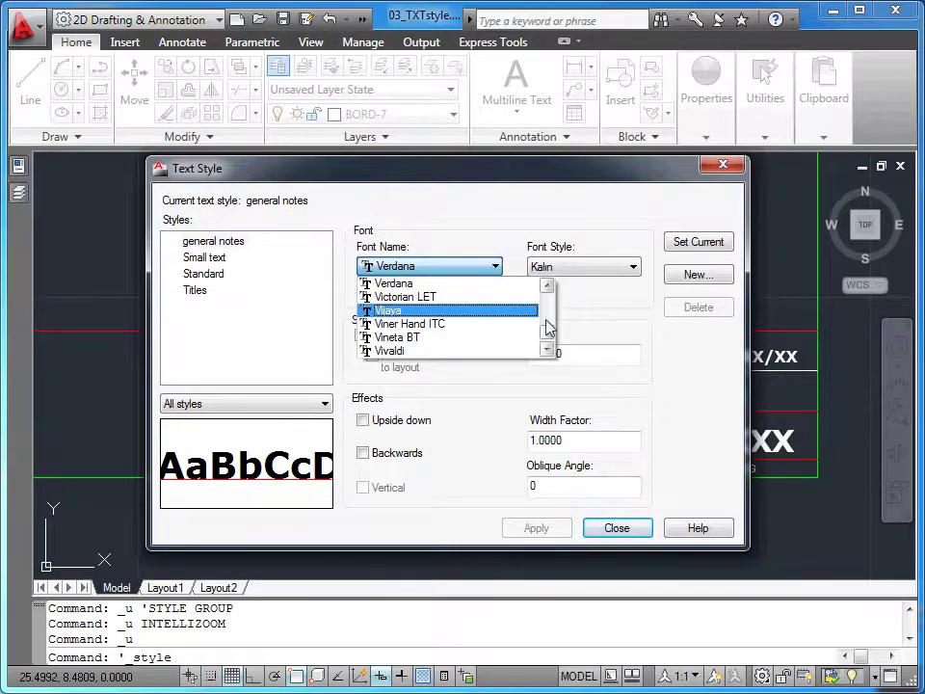
{"action": "left_click_drag", "start_coordinate": [546, 330], "coordinate": [563, 322]}
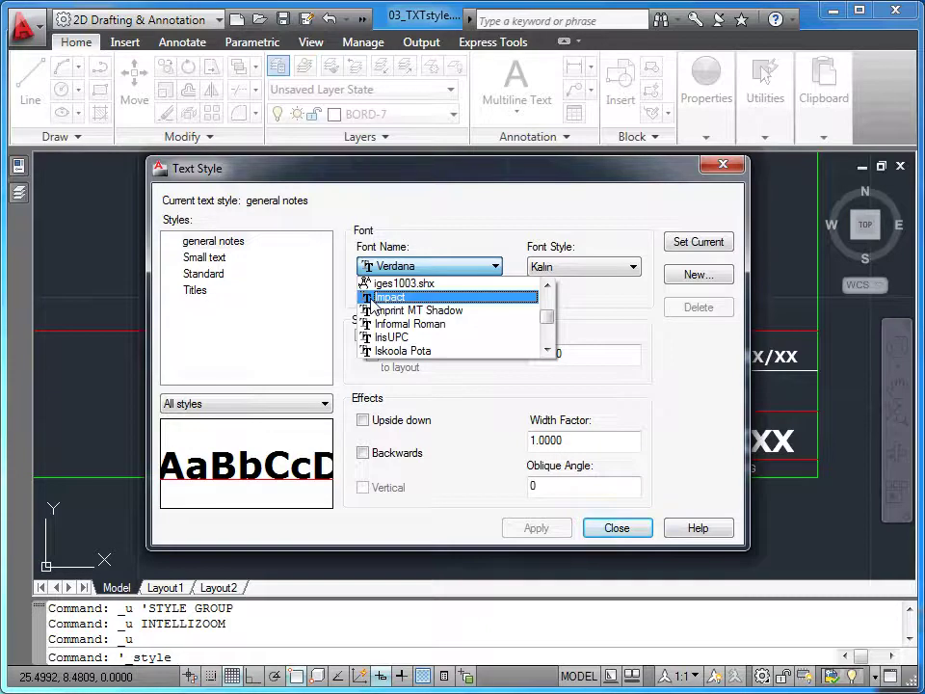
{"action": "left_click_drag", "start_coordinate": [546, 318], "coordinate": [551, 333]}
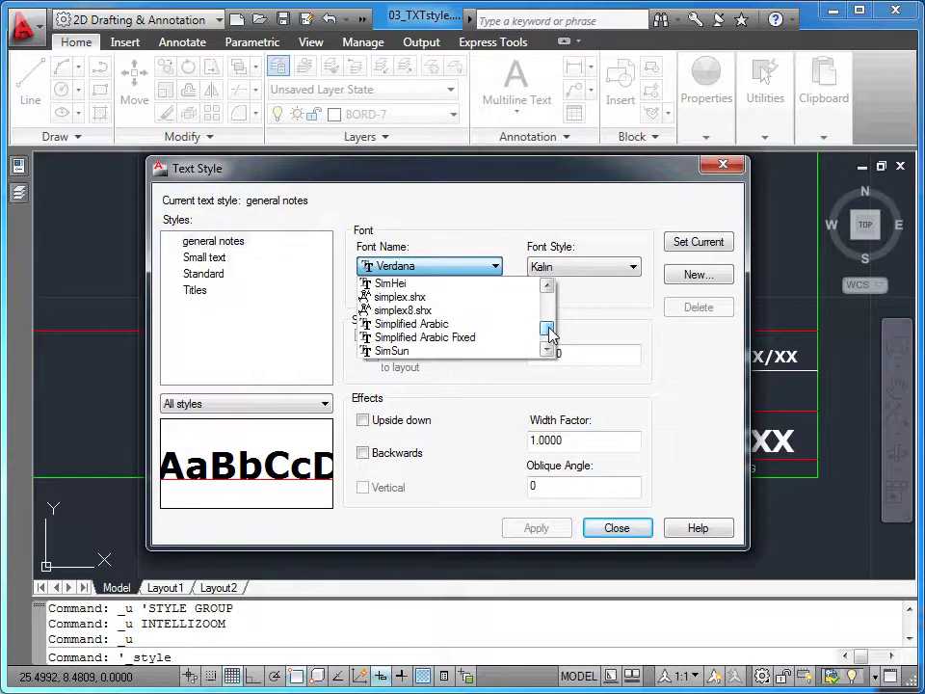
{"action": "left_click", "coordinate": [423, 299]}
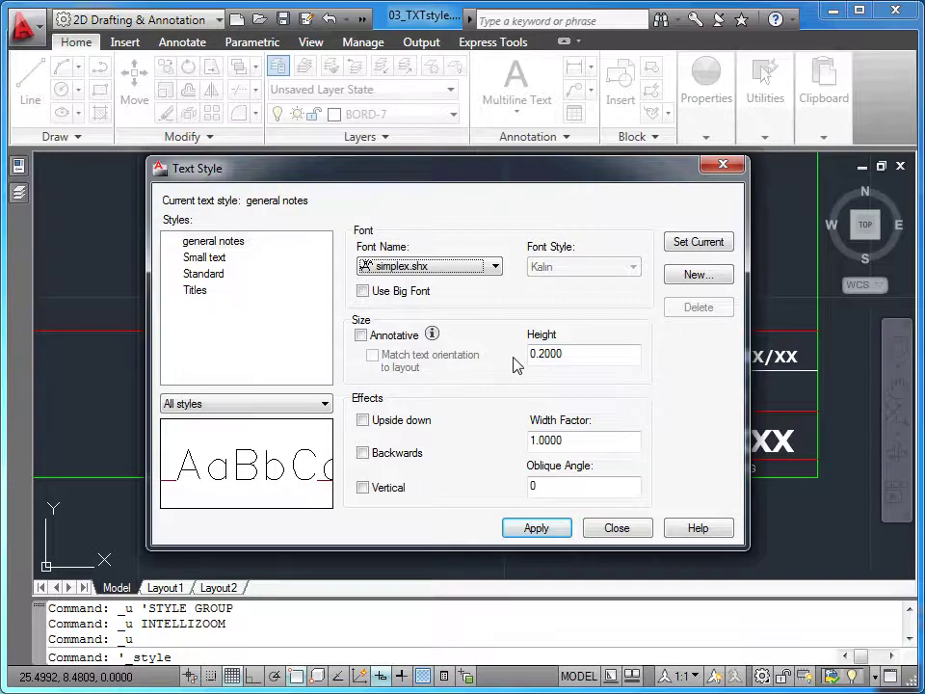
Step: Set the general notes text height to 0
{"action": "double_click", "coordinate": [577, 354]}
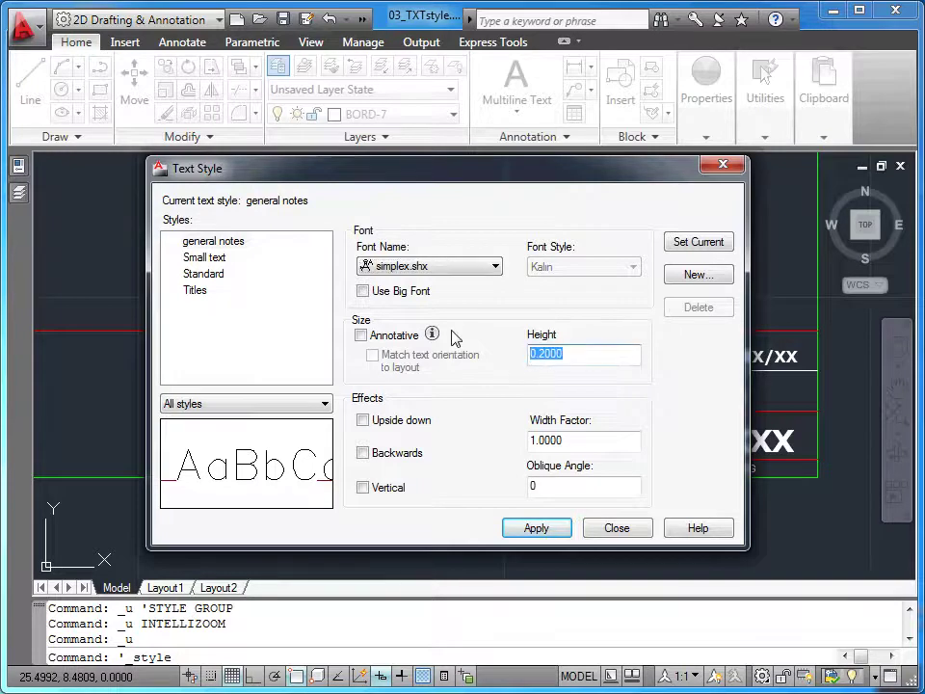
{"action": "type", "text": "0"}
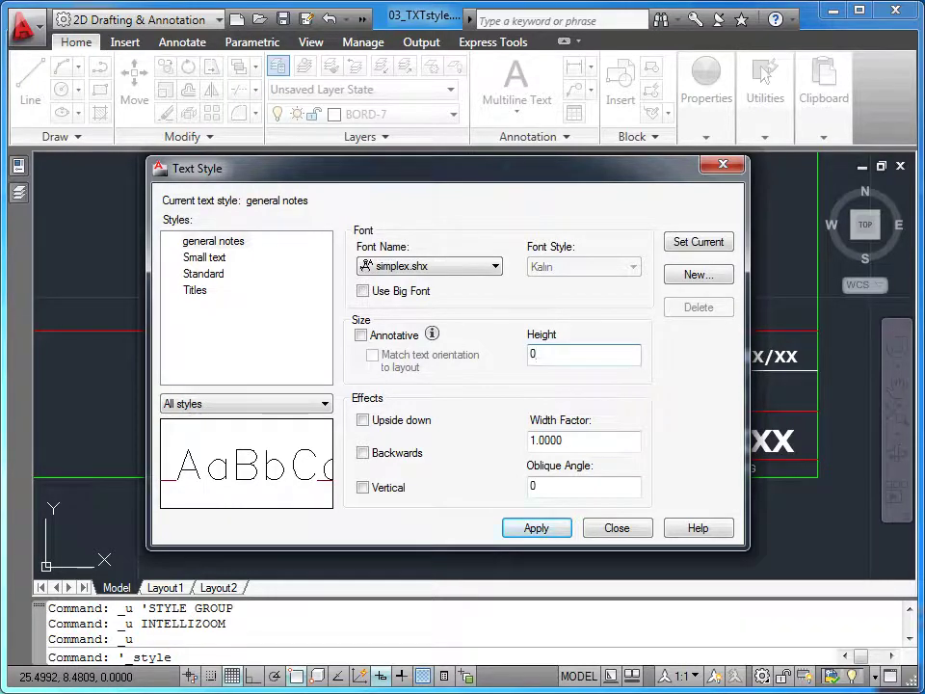
{"action": "key", "text": "Tab"}
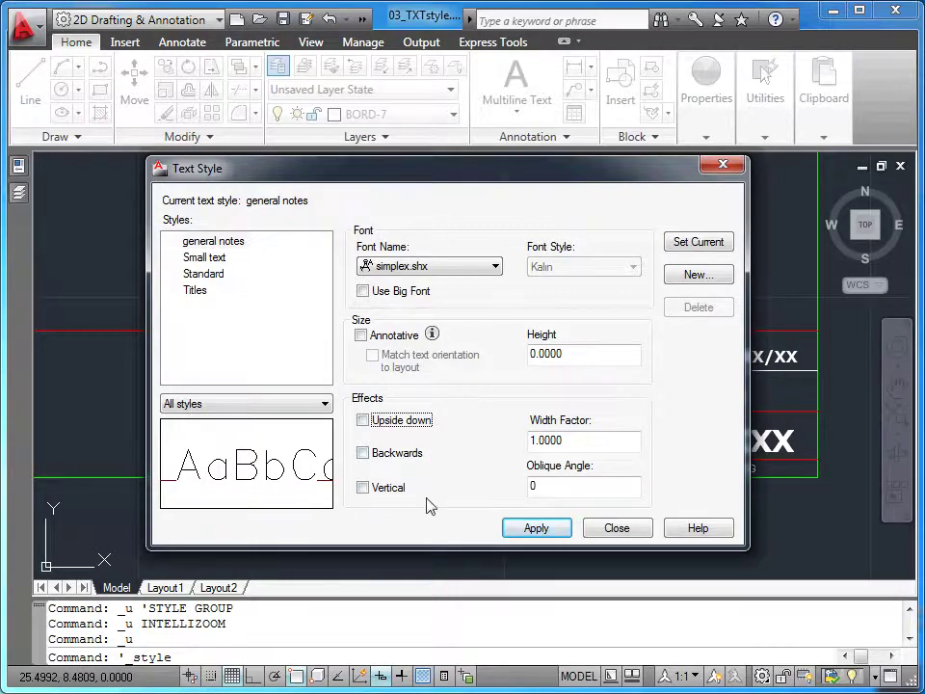
Step: Try the Upside down, Backwards and Vertical effects, then turn all three off again
{"action": "left_click", "coordinate": [367, 424]}
{"action": "left_click", "coordinate": [363, 452]}
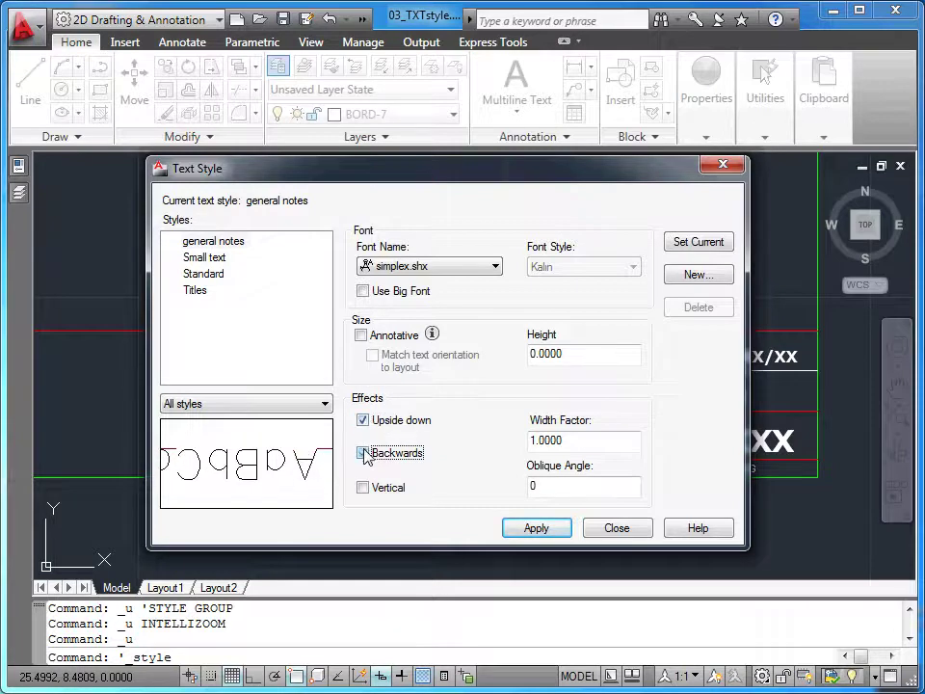
{"action": "left_click", "coordinate": [364, 488]}
{"action": "left_click", "coordinate": [363, 453]}
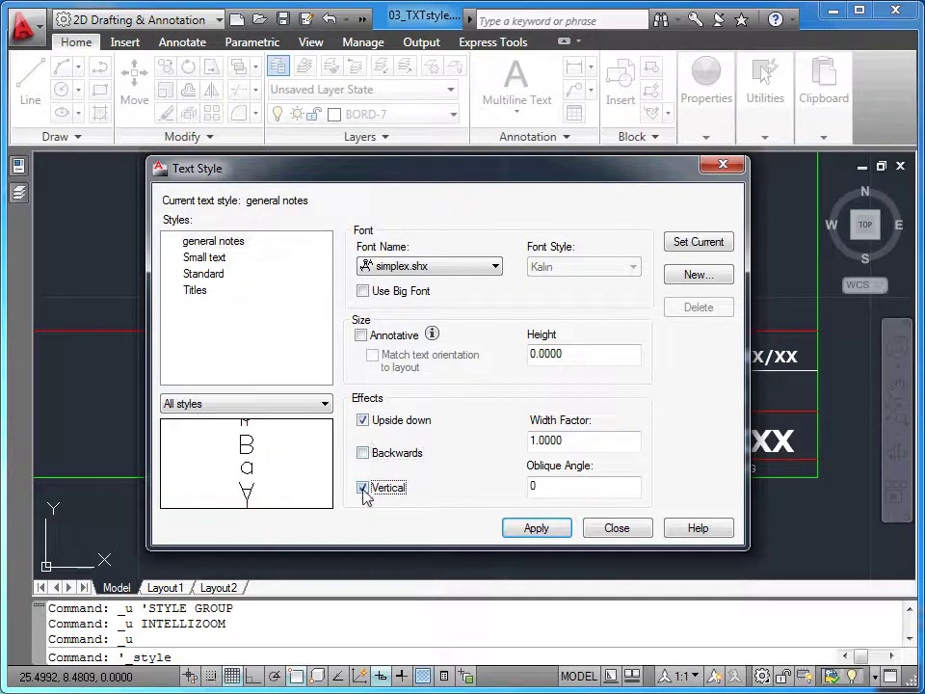
{"action": "left_click", "coordinate": [364, 488]}
{"action": "left_click", "coordinate": [364, 420]}
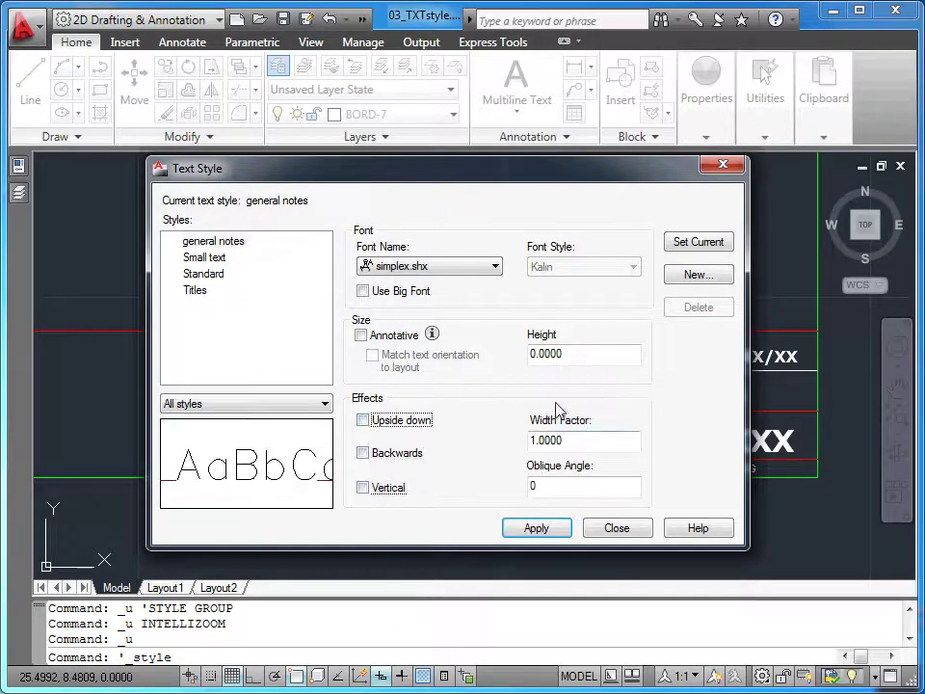
Step: Try a width factor of 2, then set it back to 1
{"action": "double_click", "coordinate": [595, 440]}
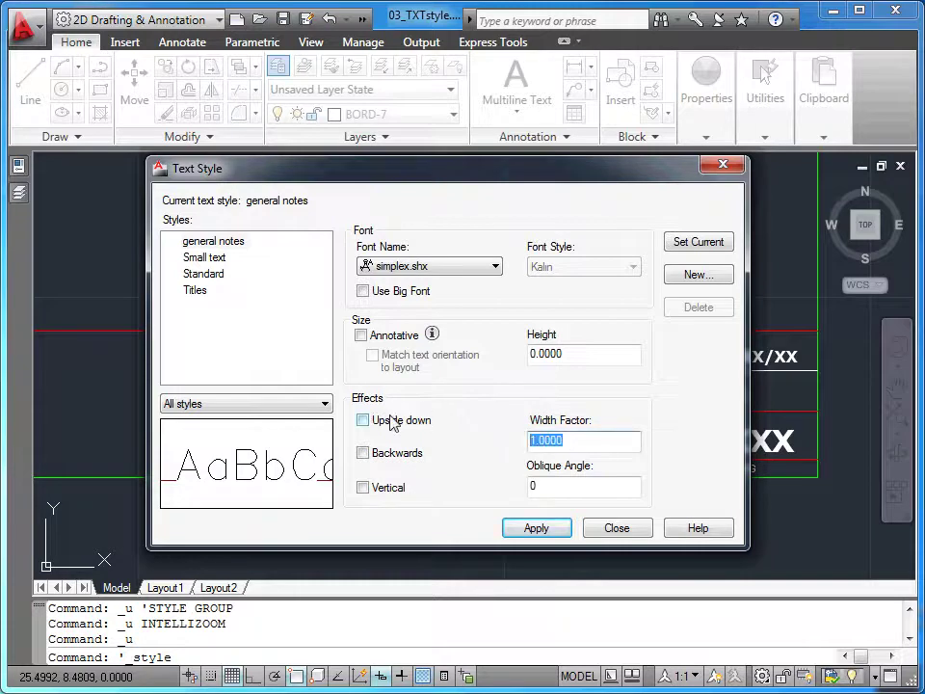
{"action": "type", "text": "2"}
{"action": "key", "text": "Tab"}
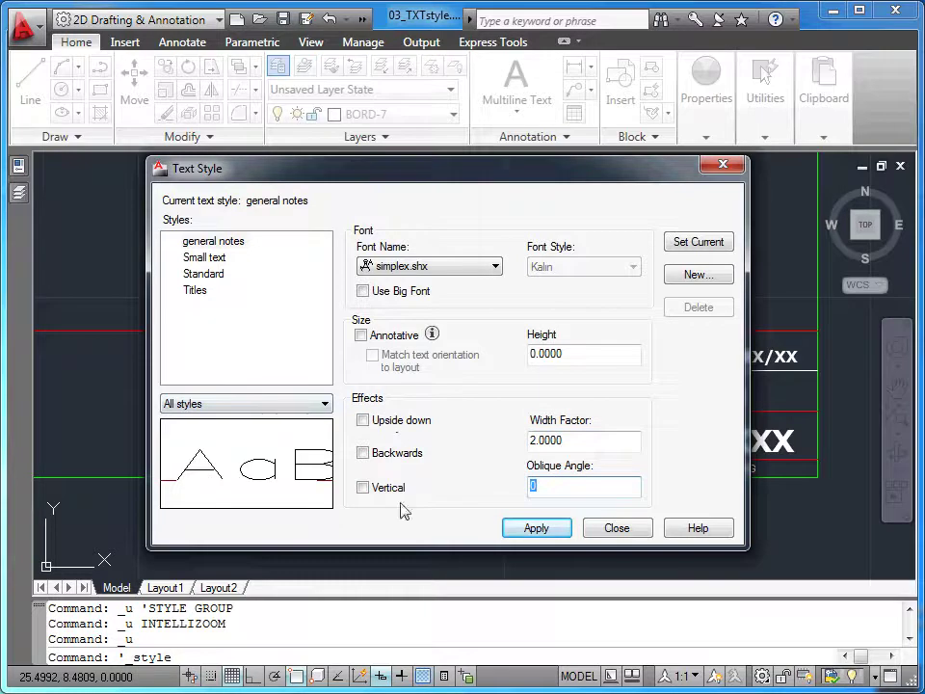
{"action": "key", "text": "shift+Tab"}
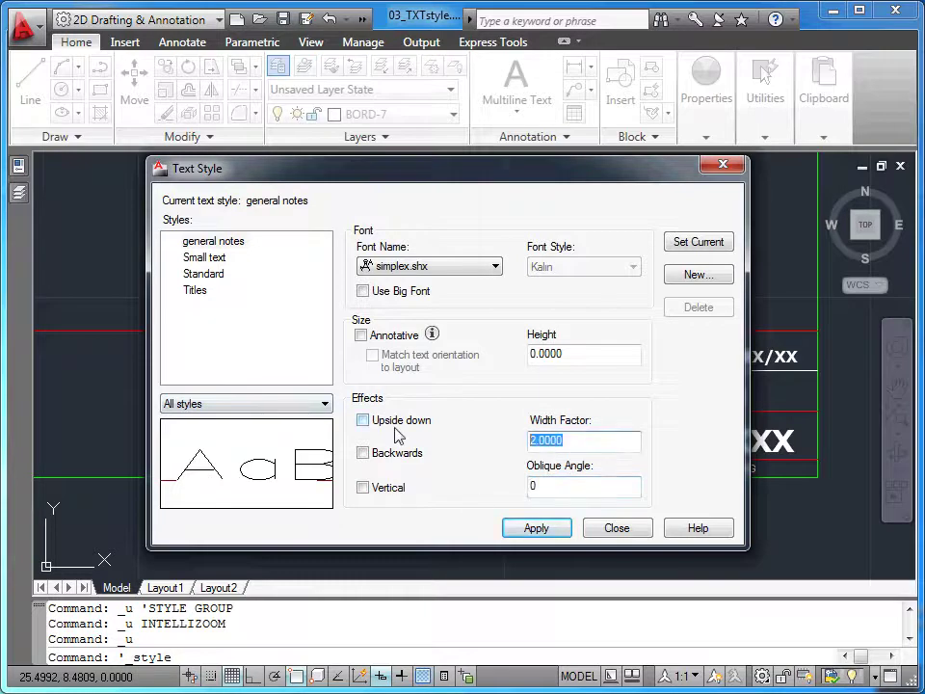
{"action": "type", "text": "1"}
{"action": "key", "text": "Tab"}
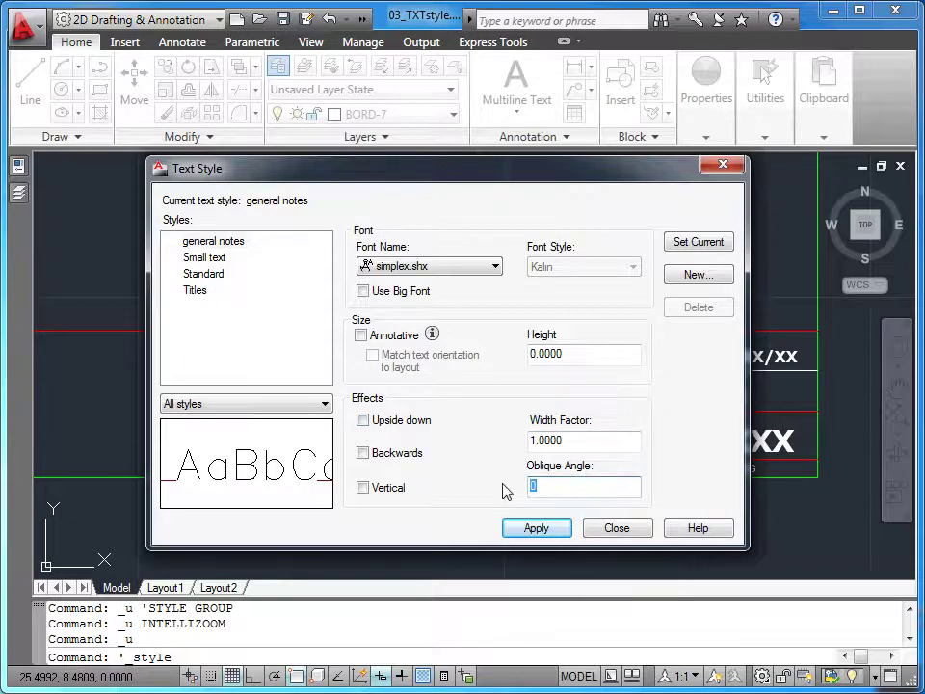
Step: Set the oblique angle to 0 after trying 20, apply the style, and close the dialog
{"action": "type", "text": "20"}
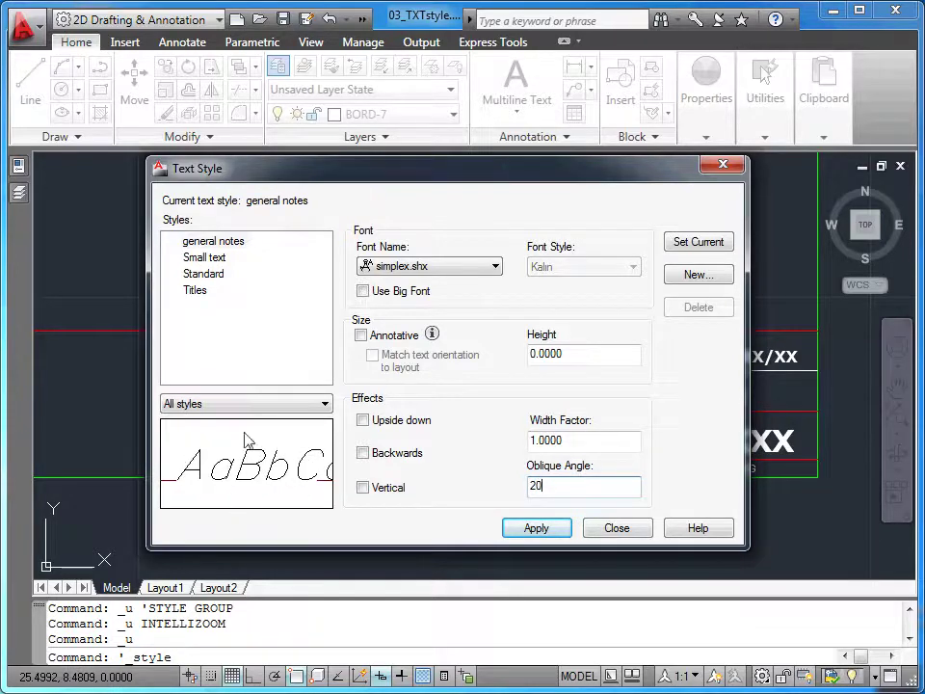
{"action": "double_click", "coordinate": [541, 492]}
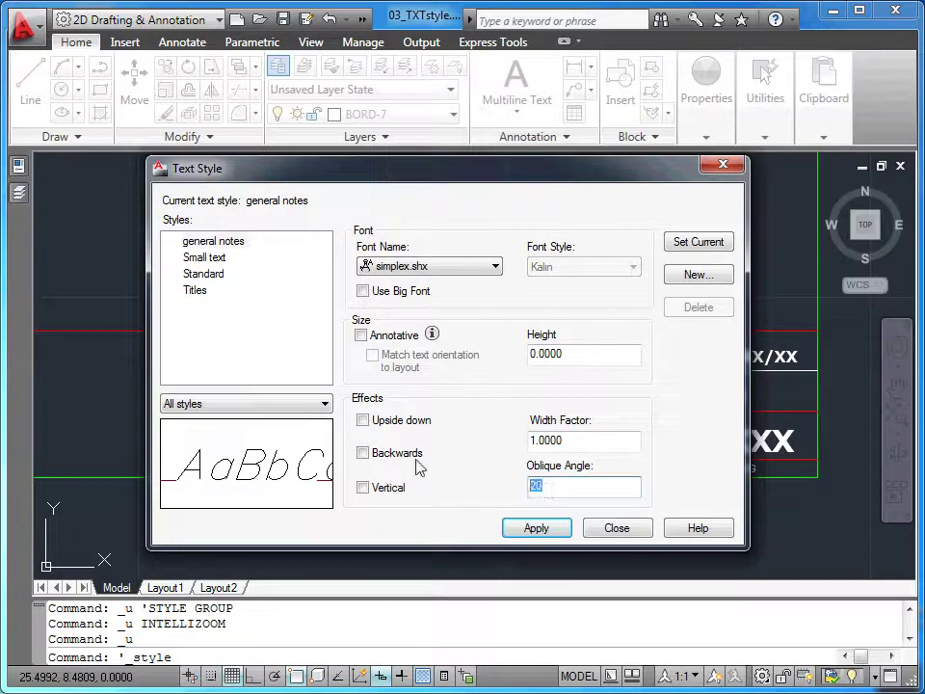
{"action": "type", "text": "0"}
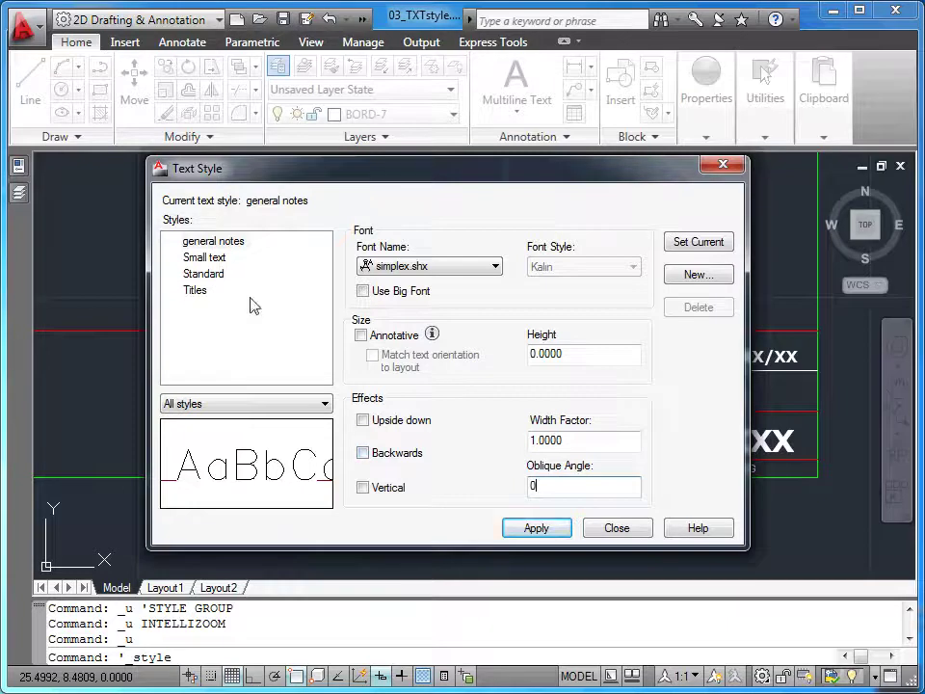
{"action": "left_click", "coordinate": [556, 529]}
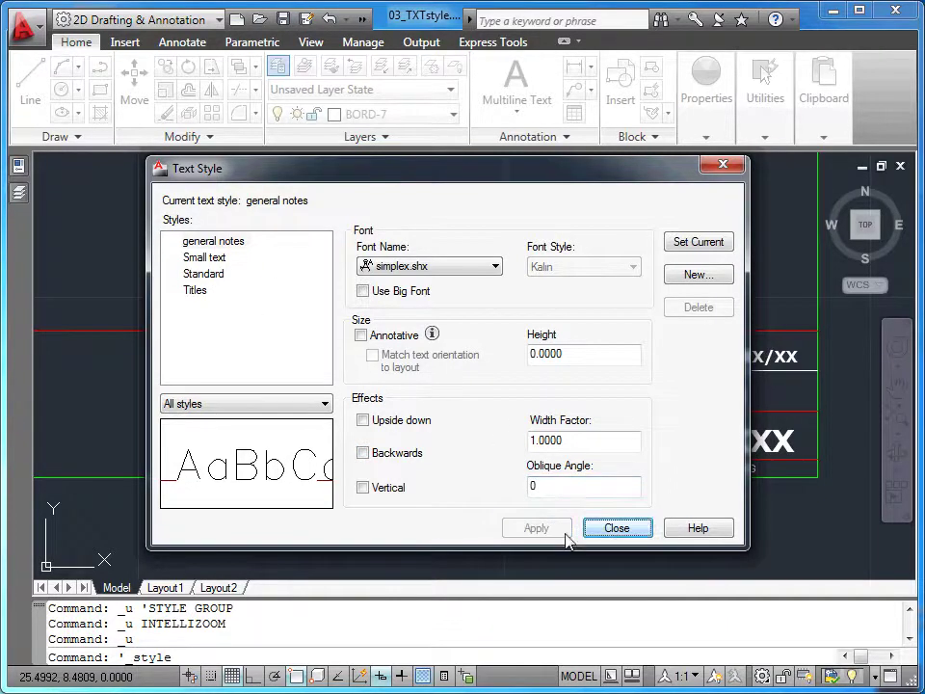
{"action": "left_click", "coordinate": [615, 531]}
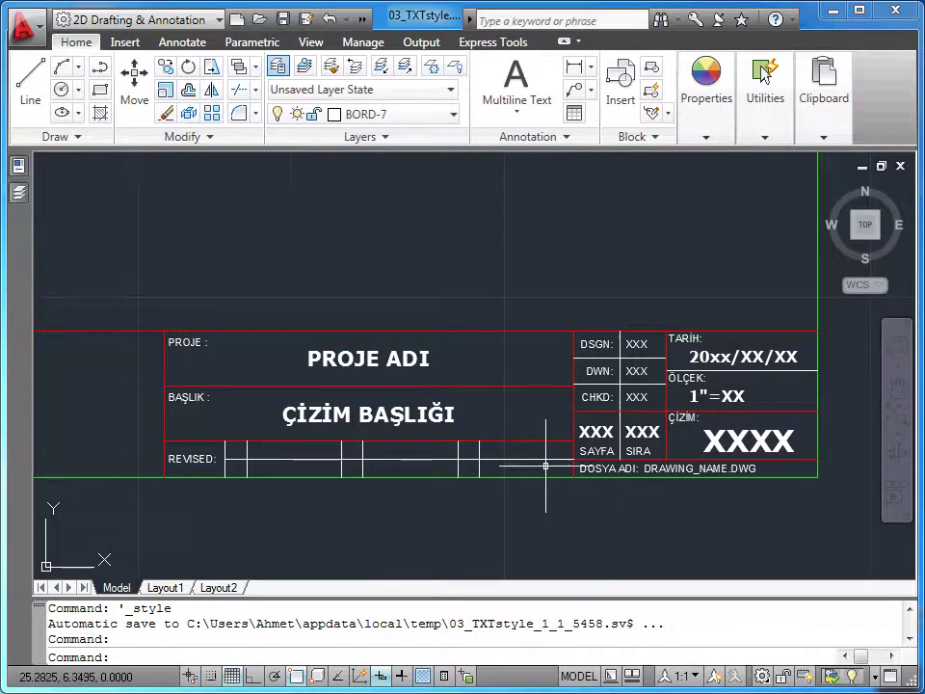
Step: Place single-line text 'bu bir deneme metnidir.' above the title block at height 0.15, rotation 0
{"action": "scroll", "coordinate": [545, 467], "scroll_direction": "down", "scroll_amount": 2}
{"action": "middle_click_drag", "start_coordinate": [494, 342], "coordinate": [475, 375]}
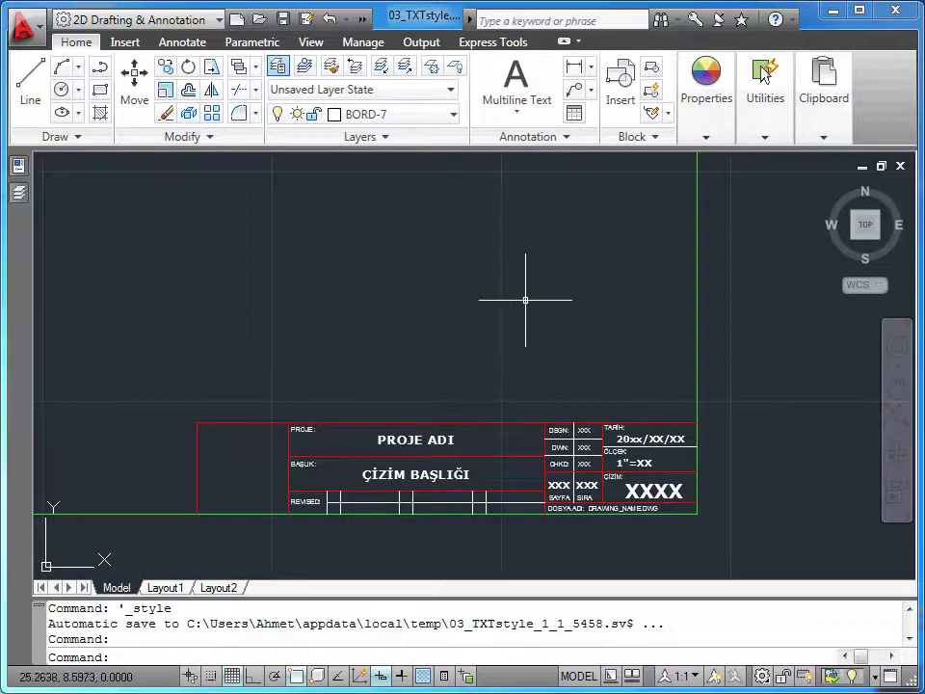
{"action": "left_click", "coordinate": [525, 109]}
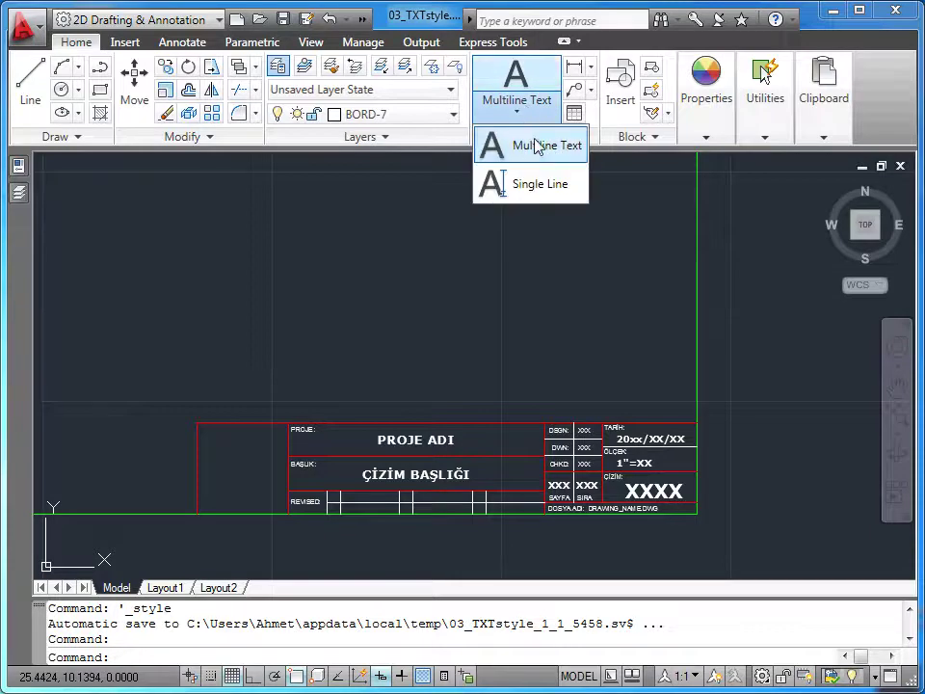
{"action": "left_click", "coordinate": [536, 183]}
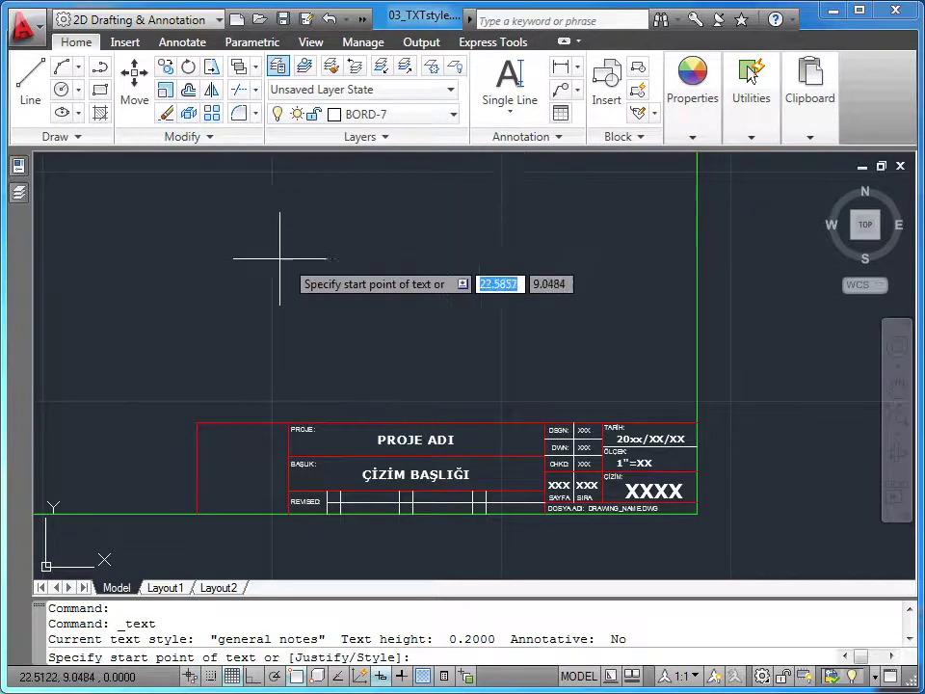
{"action": "left_click", "coordinate": [230, 261]}
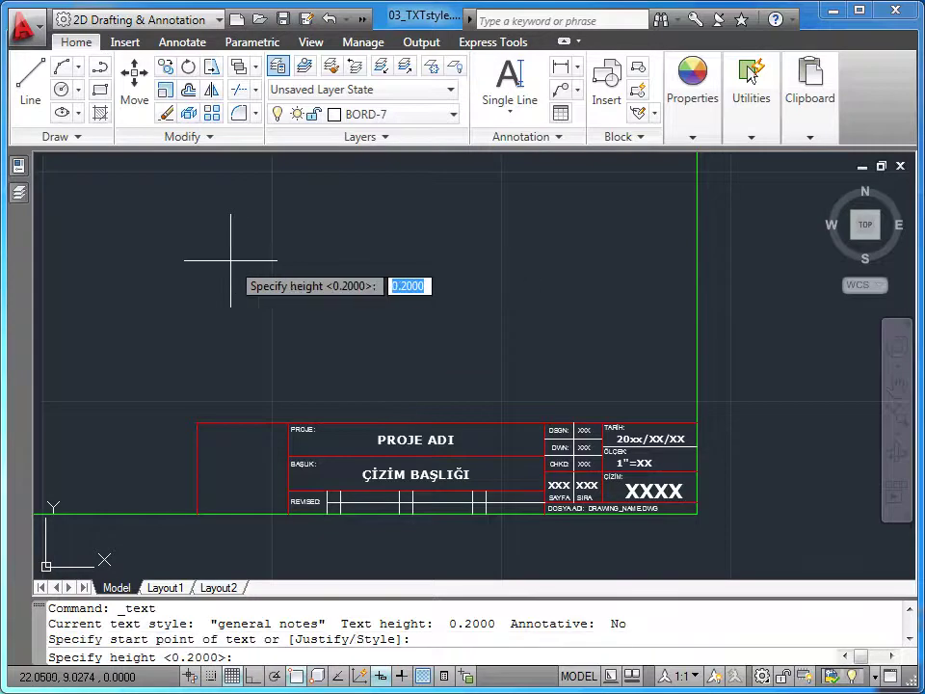
{"action": "type", "text": "0.15"}
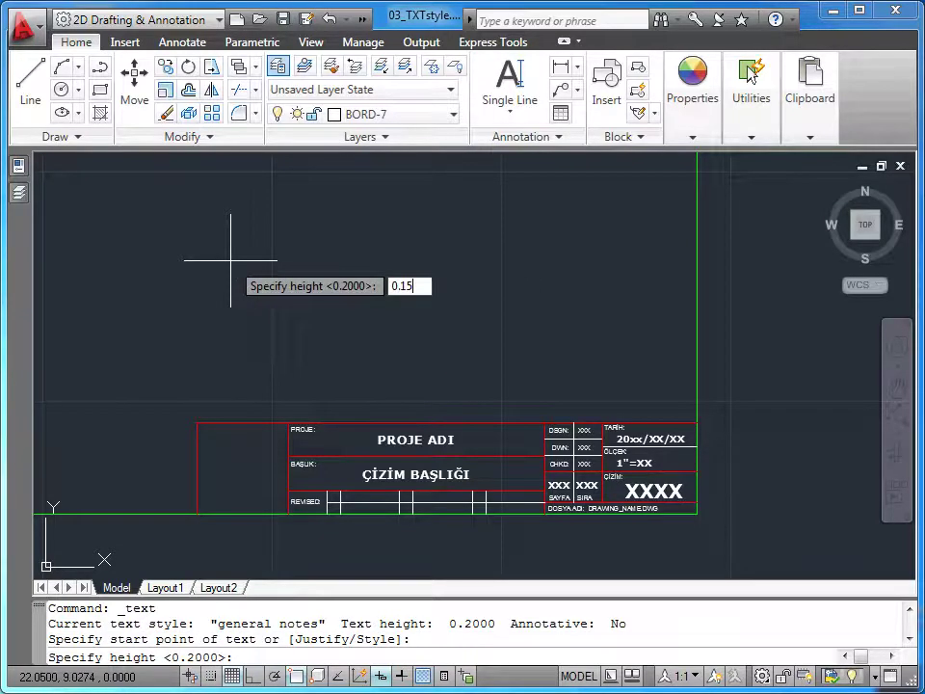
{"action": "key", "text": "Return"}
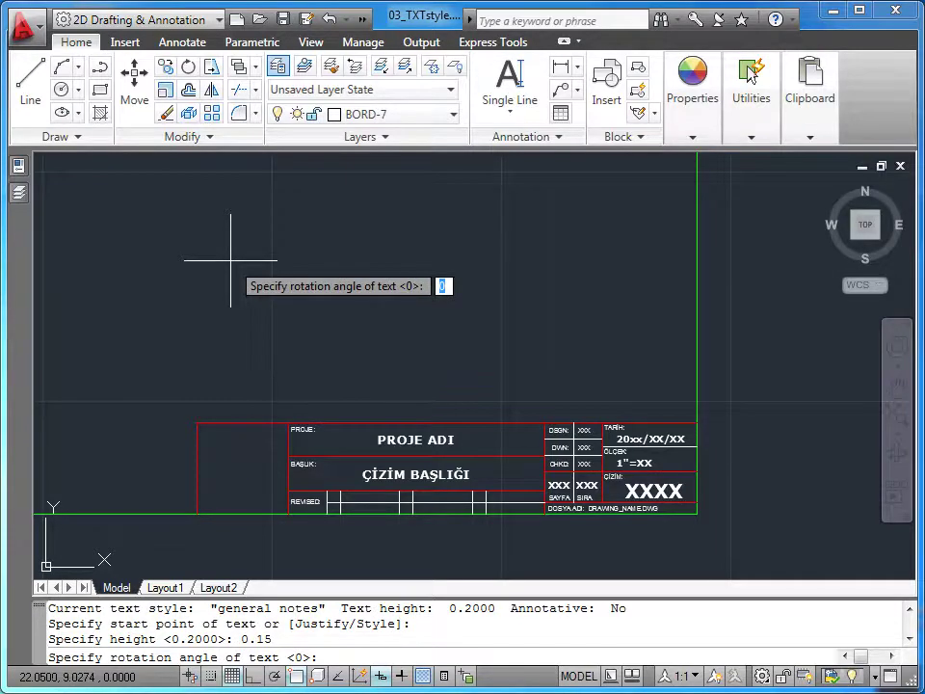
{"action": "key", "text": "Return"}
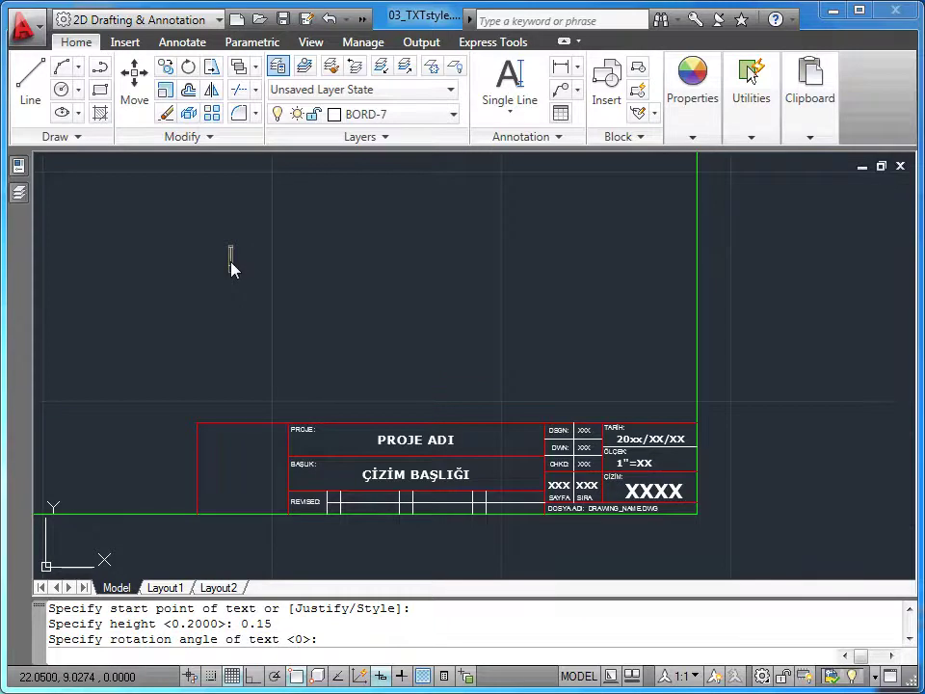
{"action": "type", "text": "bu bir deneme metnidir."}
{"action": "key", "text": "Return"}
{"action": "key", "text": "Return"}
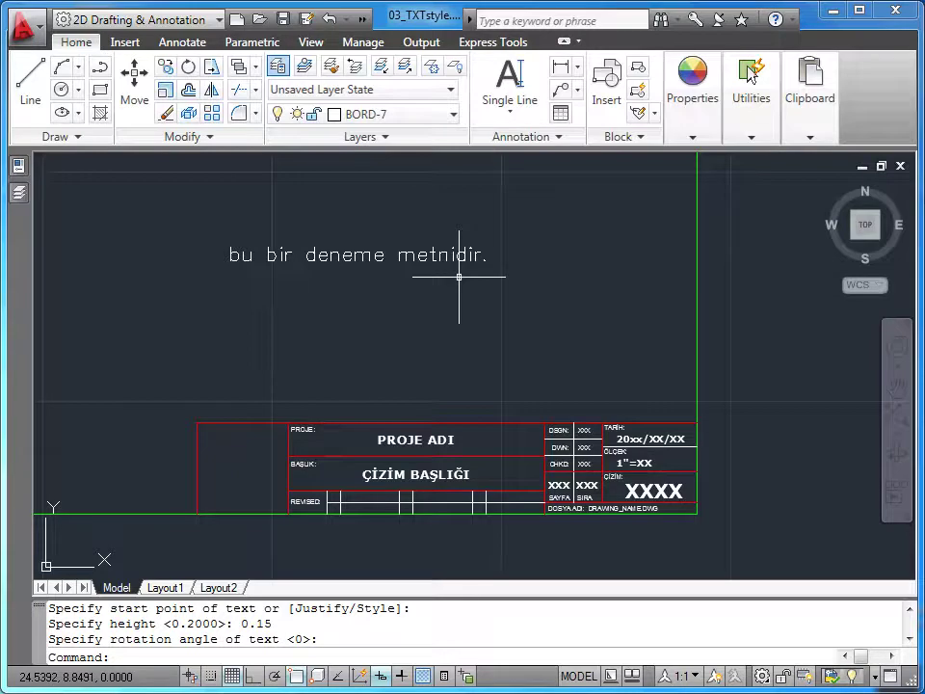
Step: Make Titles the current text style from the Annotation panel dropdown
{"action": "left_click", "coordinate": [568, 143]}
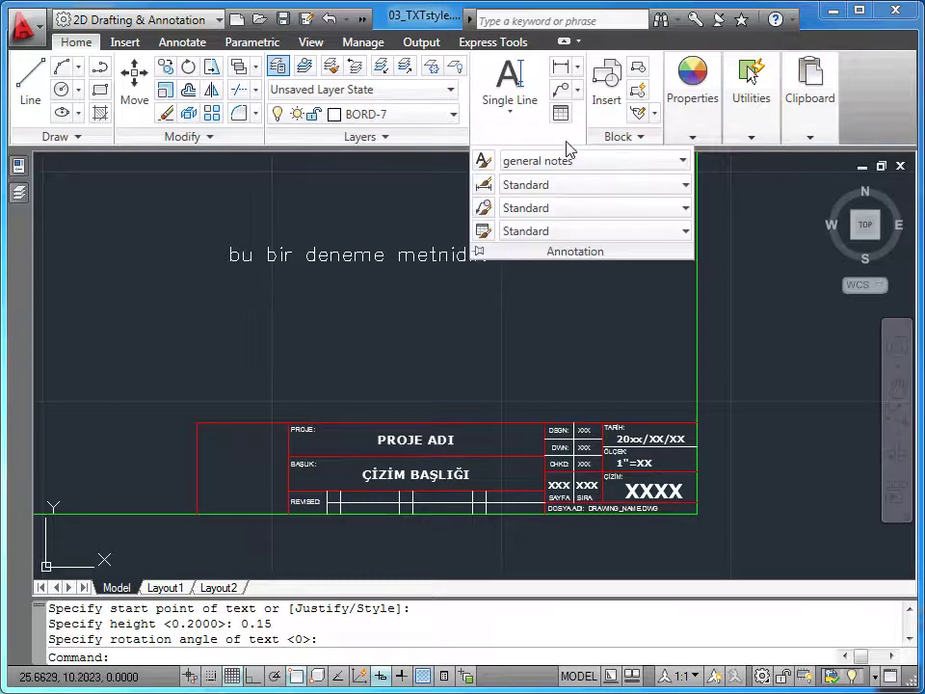
{"action": "left_click", "coordinate": [683, 164]}
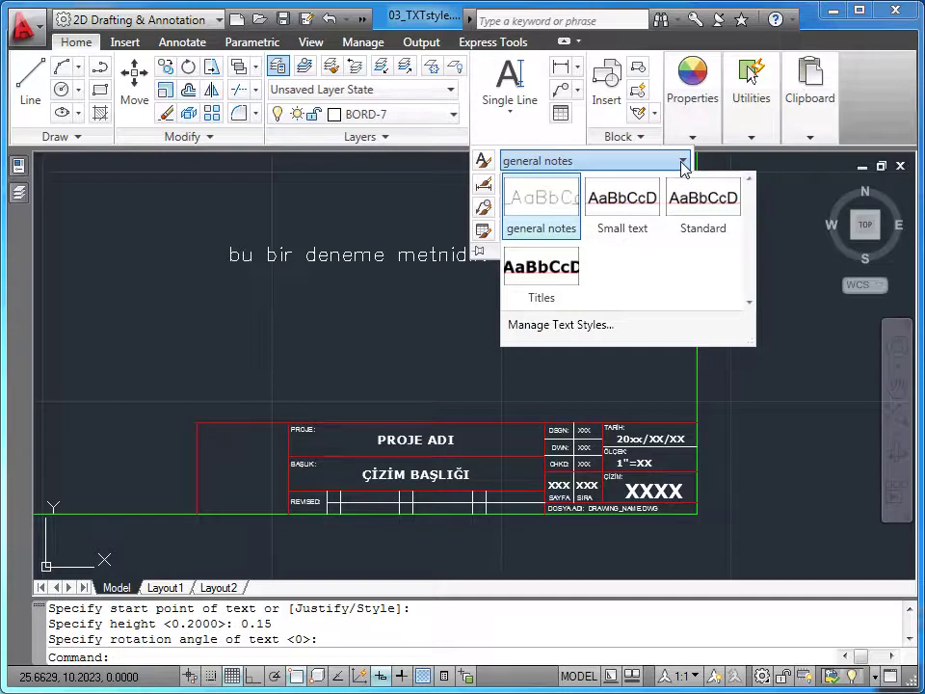
{"action": "left_click", "coordinate": [546, 270]}
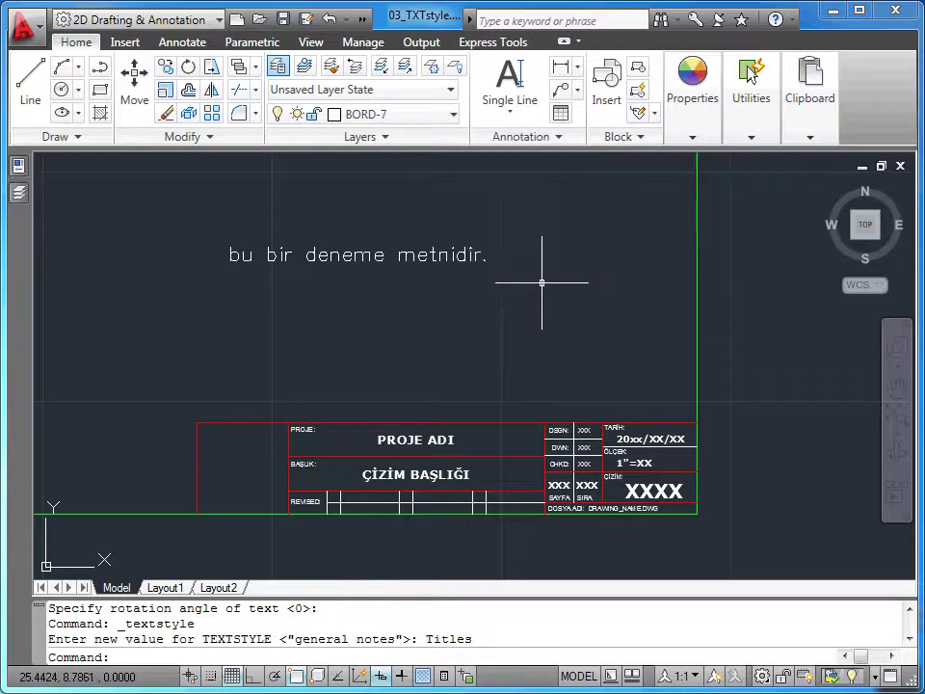
Step: Add a second single-line 'bu bir deneme metnidir.' below the first, rotation 0
{"action": "left_click", "coordinate": [510, 89]}
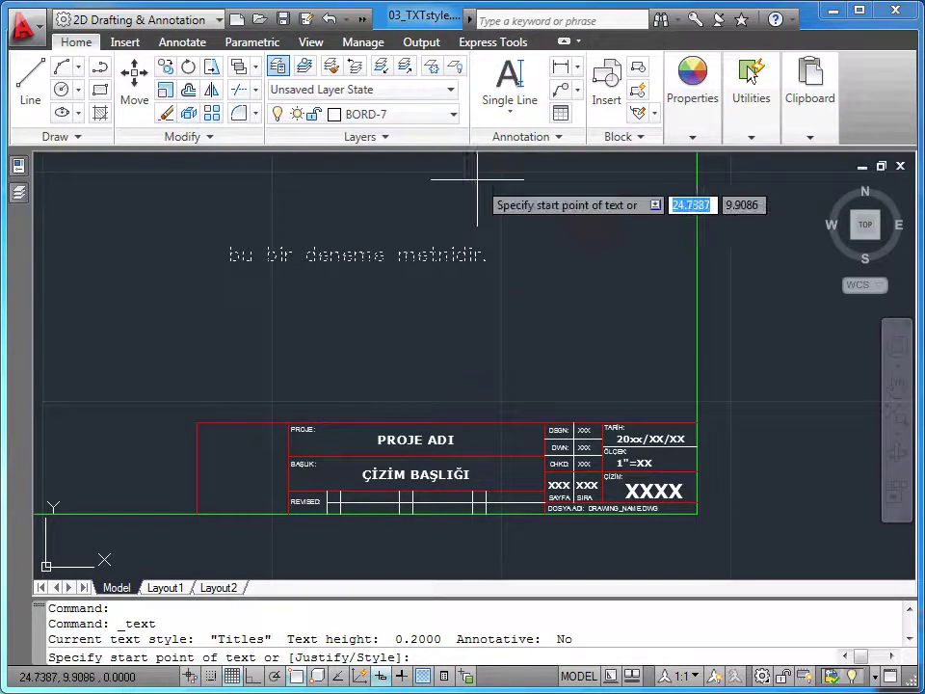
{"action": "left_click", "coordinate": [188, 316]}
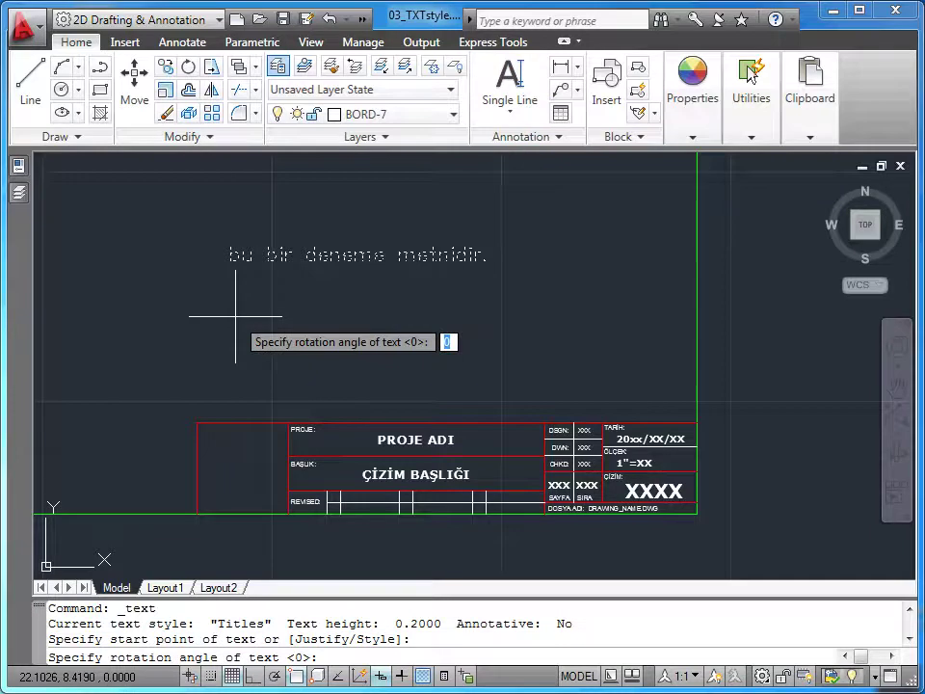
{"action": "key", "text": "Return"}
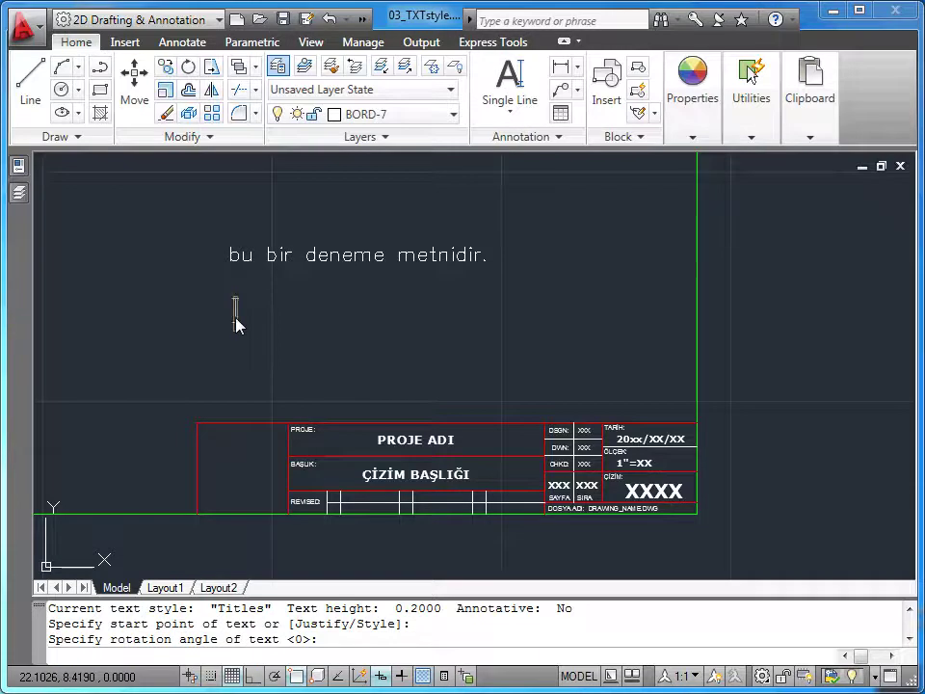
{"action": "type", "text": "bu bir deneme metnidir."}
{"action": "key", "text": "Return"}
{"action": "key", "text": "Return"}
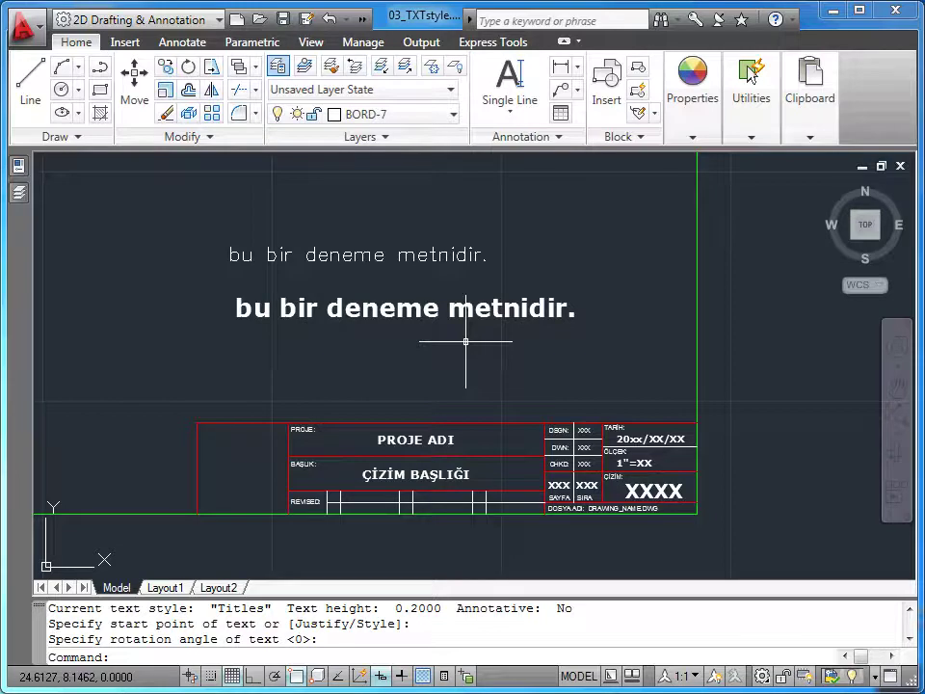
Step: Switch the Titles style's font to Times New Roman, apply it, and close the dialog
{"action": "left_click", "coordinate": [562, 141]}
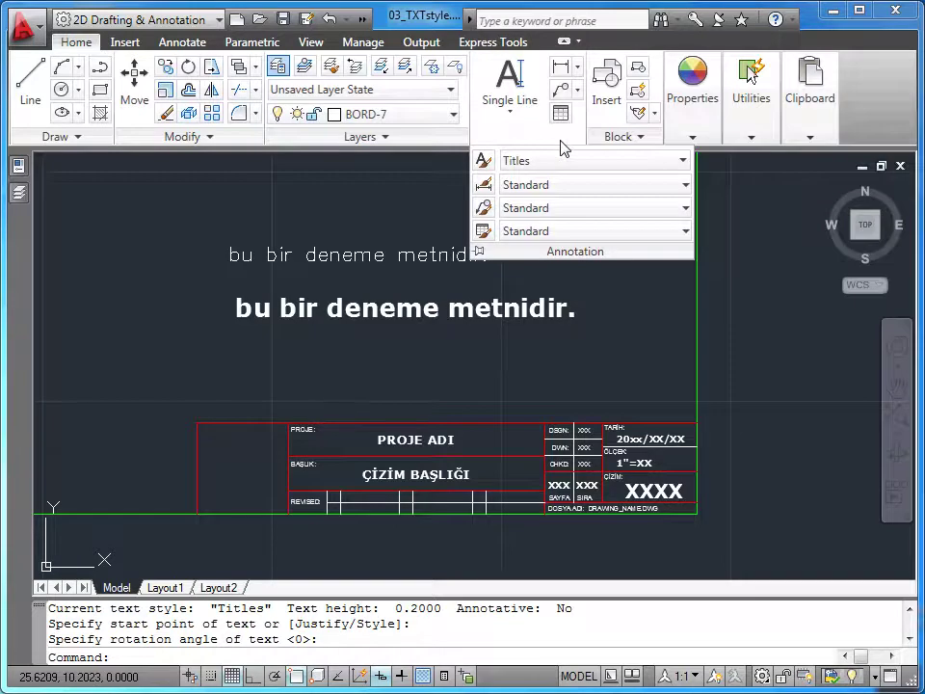
{"action": "left_click", "coordinate": [483, 161]}
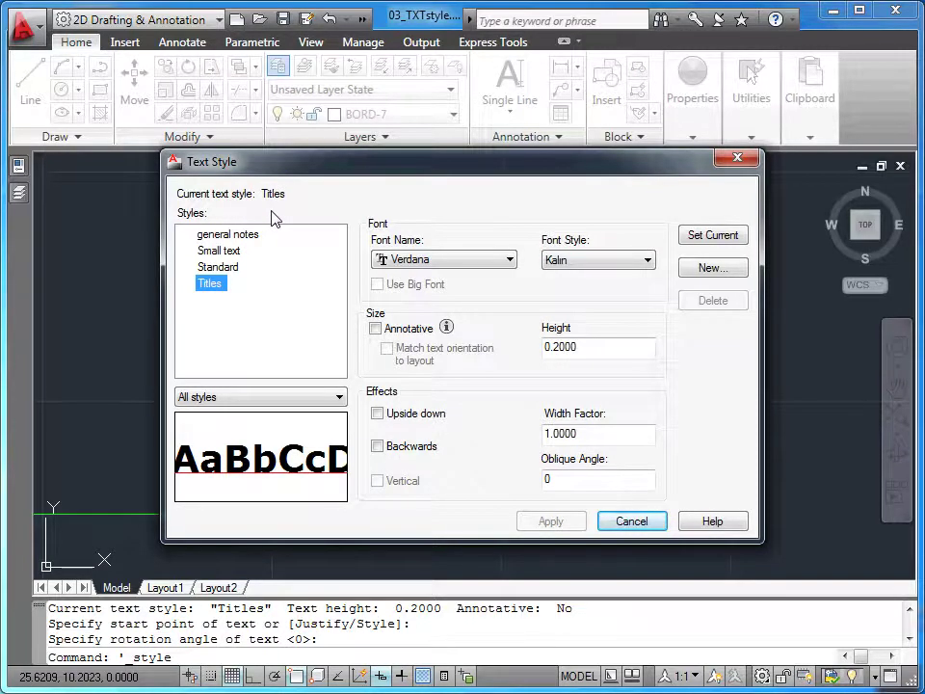
{"action": "left_click", "coordinate": [509, 261]}
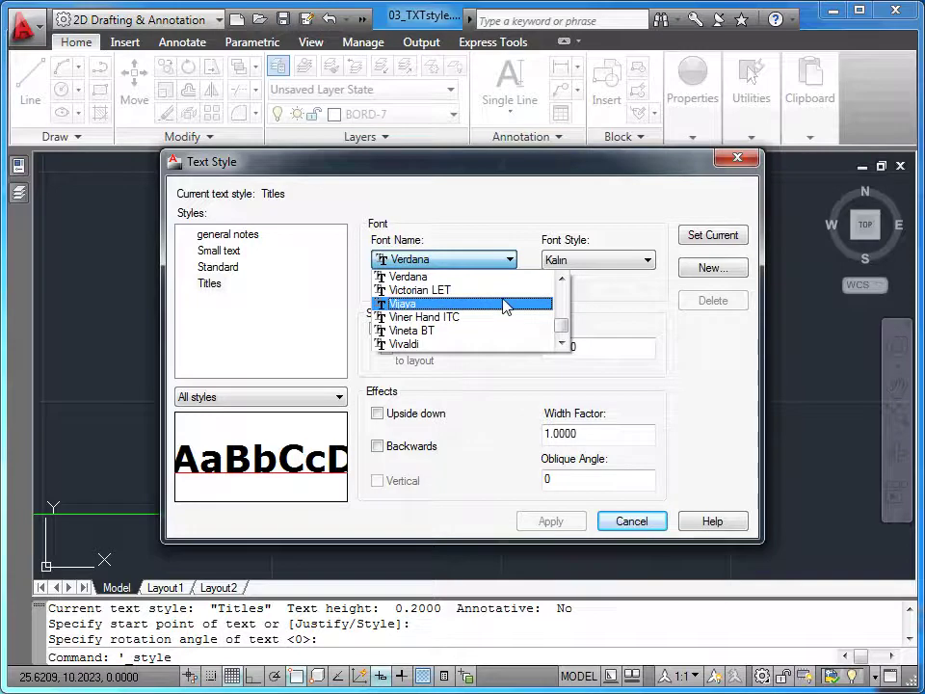
{"action": "key", "text": "t"}
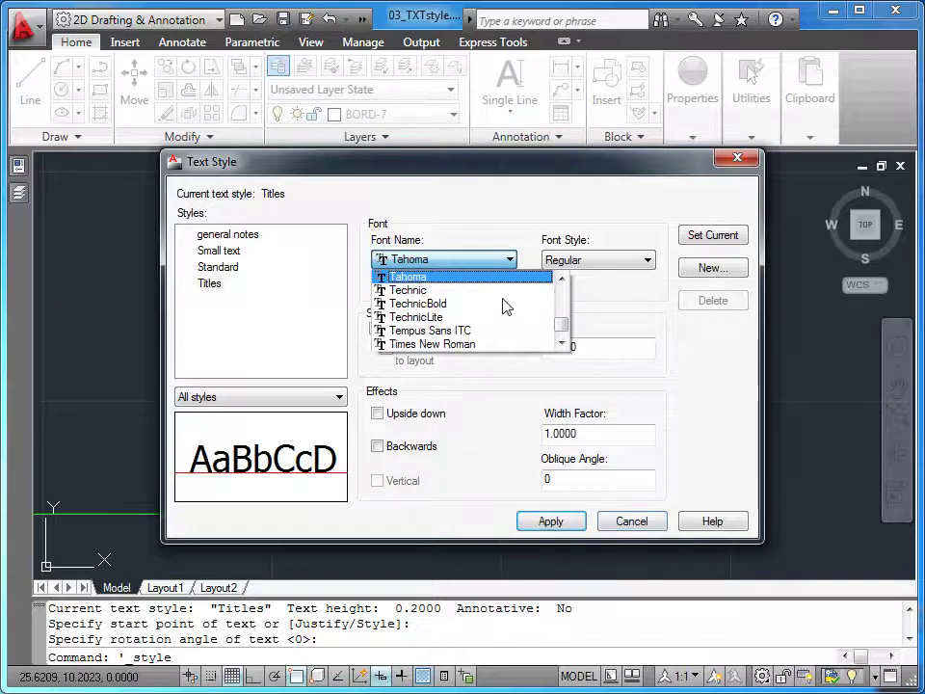
{"action": "left_click", "coordinate": [472, 345]}
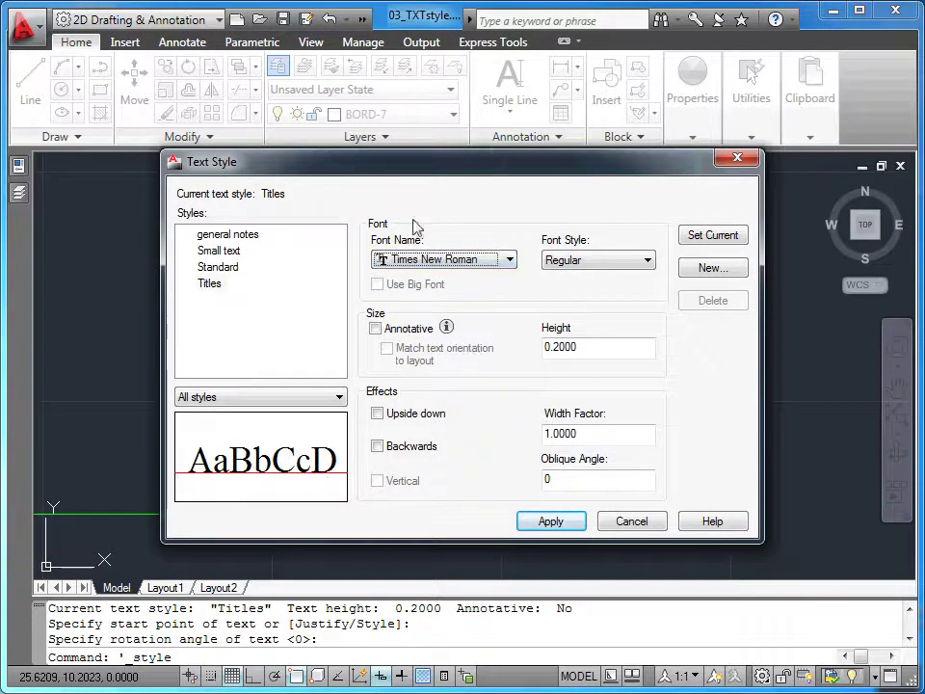
{"action": "left_click_drag", "start_coordinate": [433, 171], "coordinate": [395, 76]}
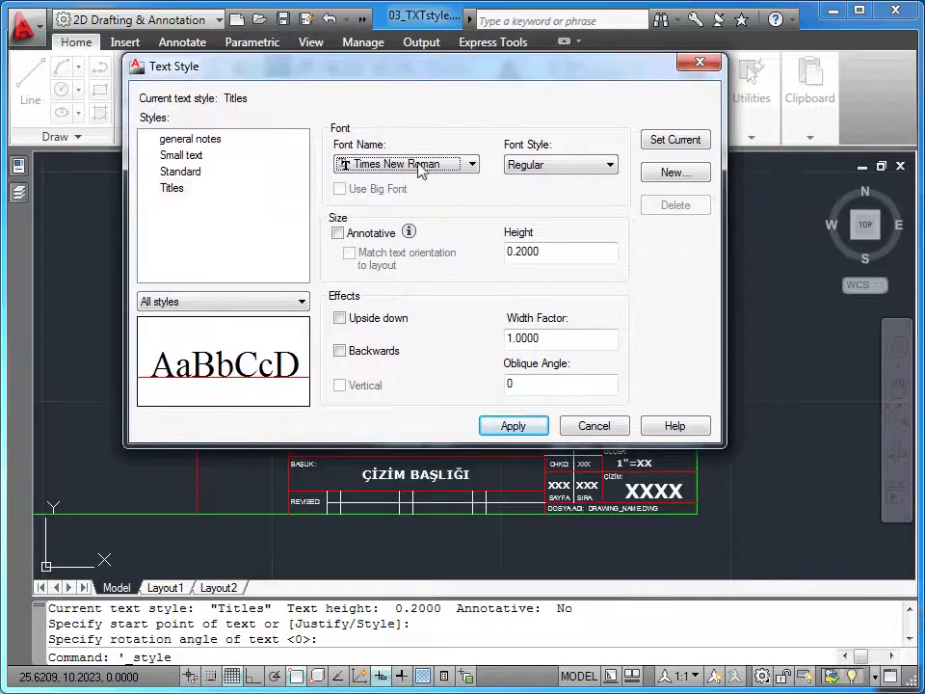
{"action": "left_click", "coordinate": [511, 427]}
{"action": "left_click", "coordinate": [594, 426]}
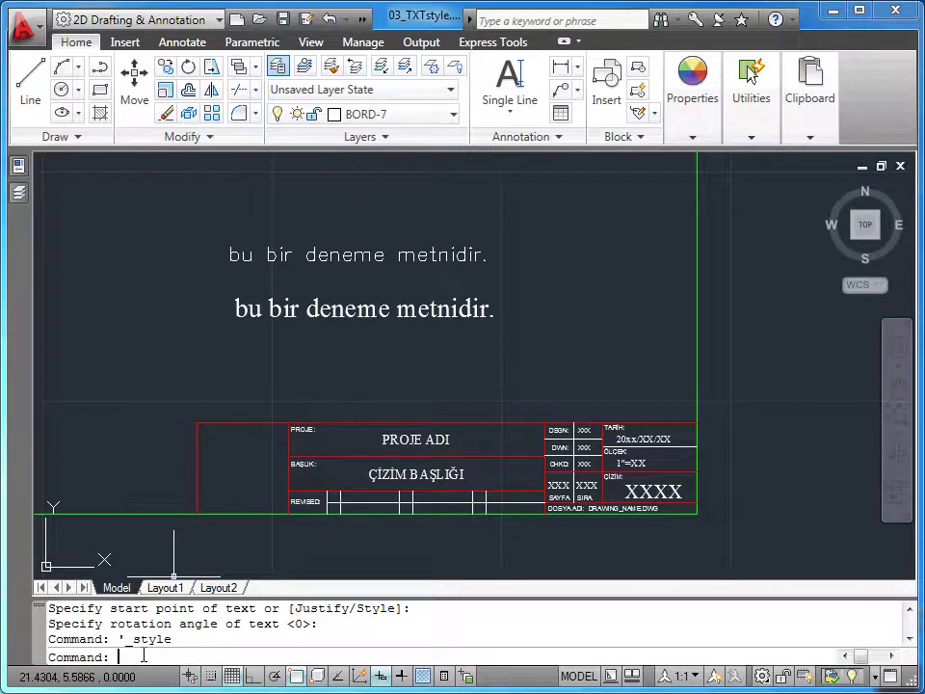
Step: Run REGEN (RE) so the second test line and title-block text redraw in Times New Roman
{"action": "type", "text": "re"}
{"action": "key", "text": "Return"}
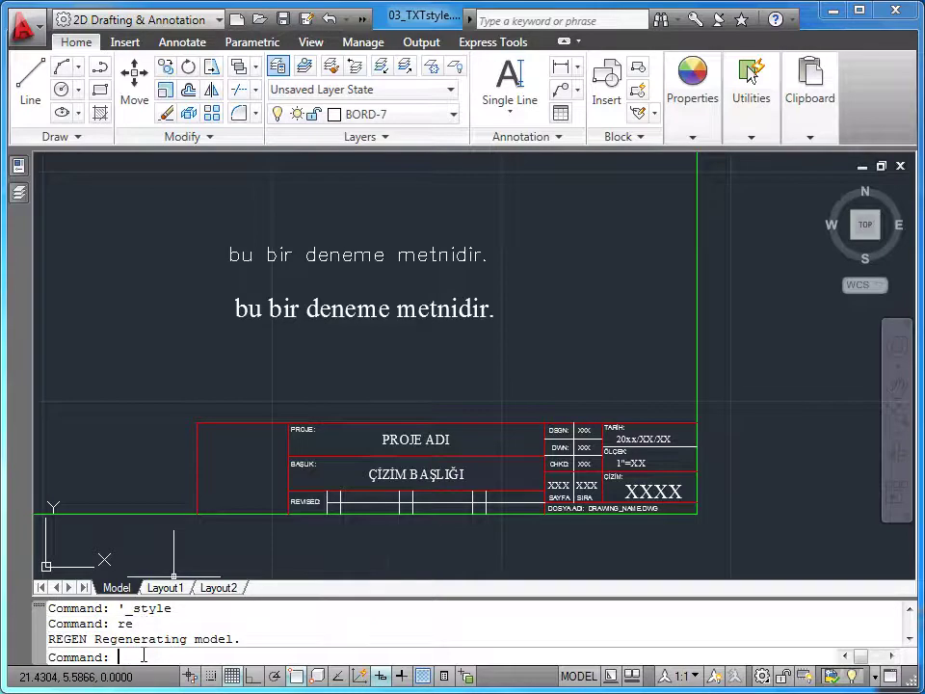